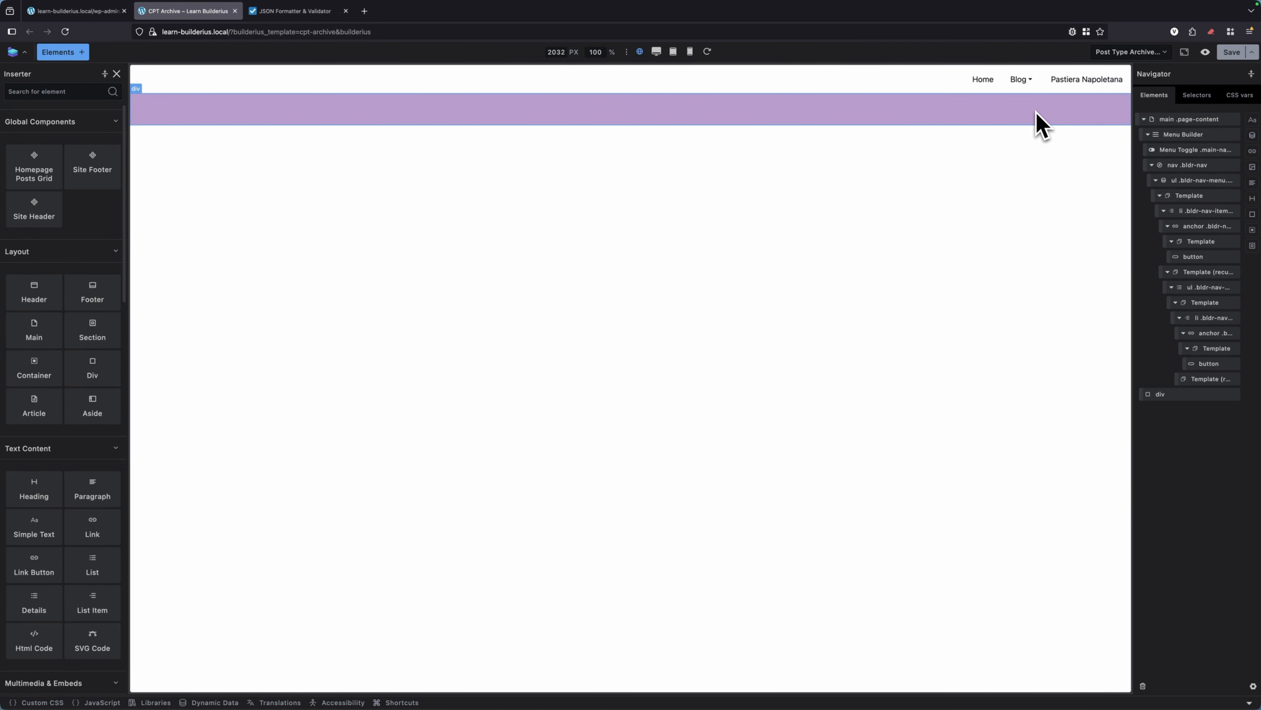
Step: Preview the Blog dropdown in the navigation menu and the submenus of its first two items
left_click(1031, 79)
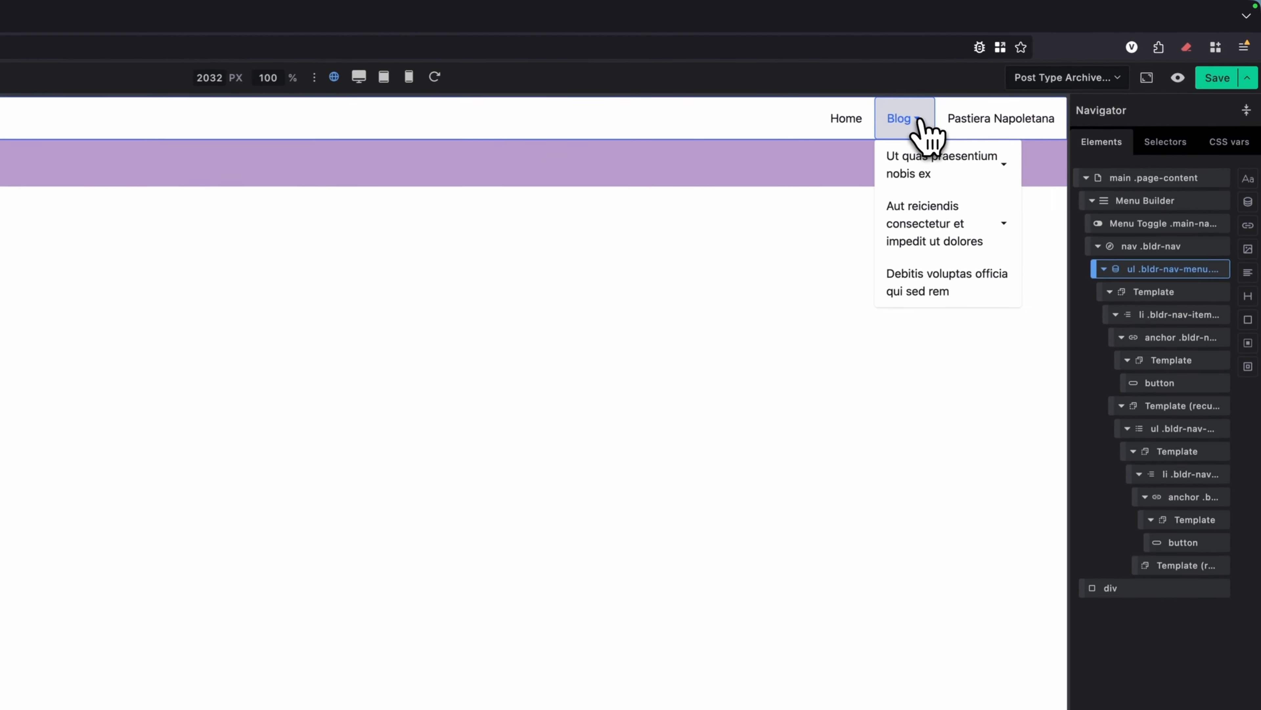
left_click(919, 120)
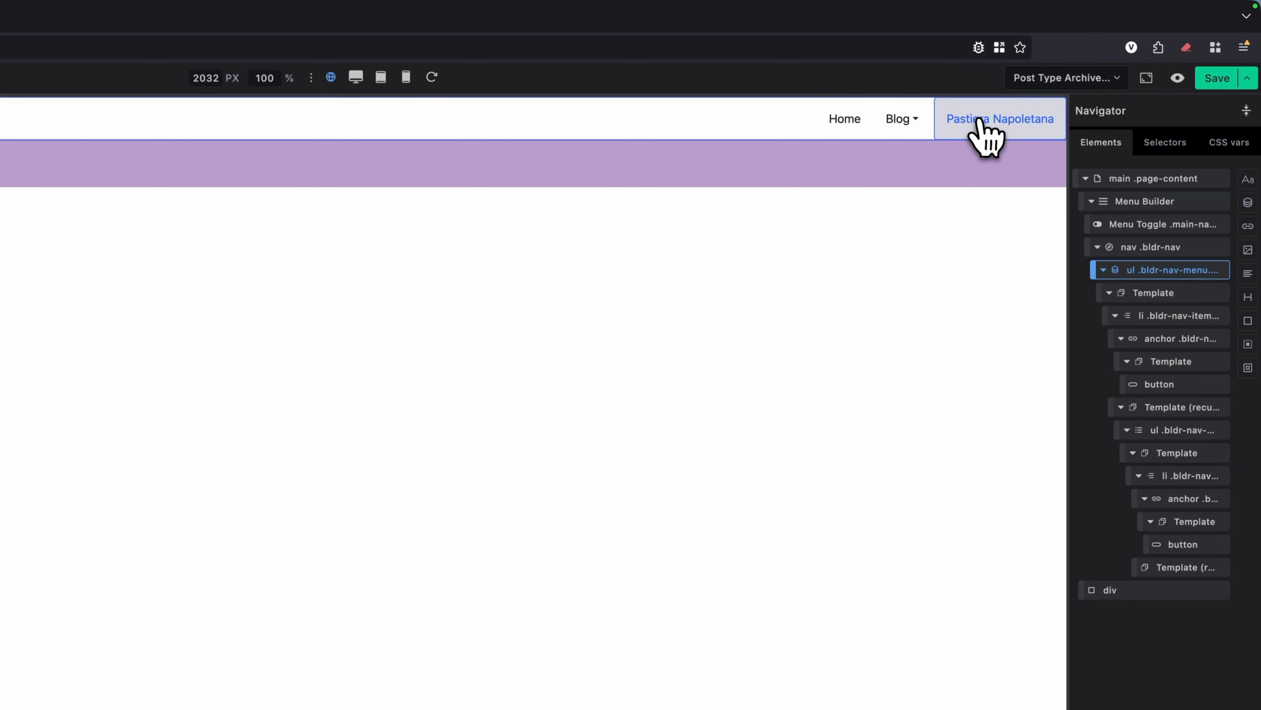
left_click(920, 121)
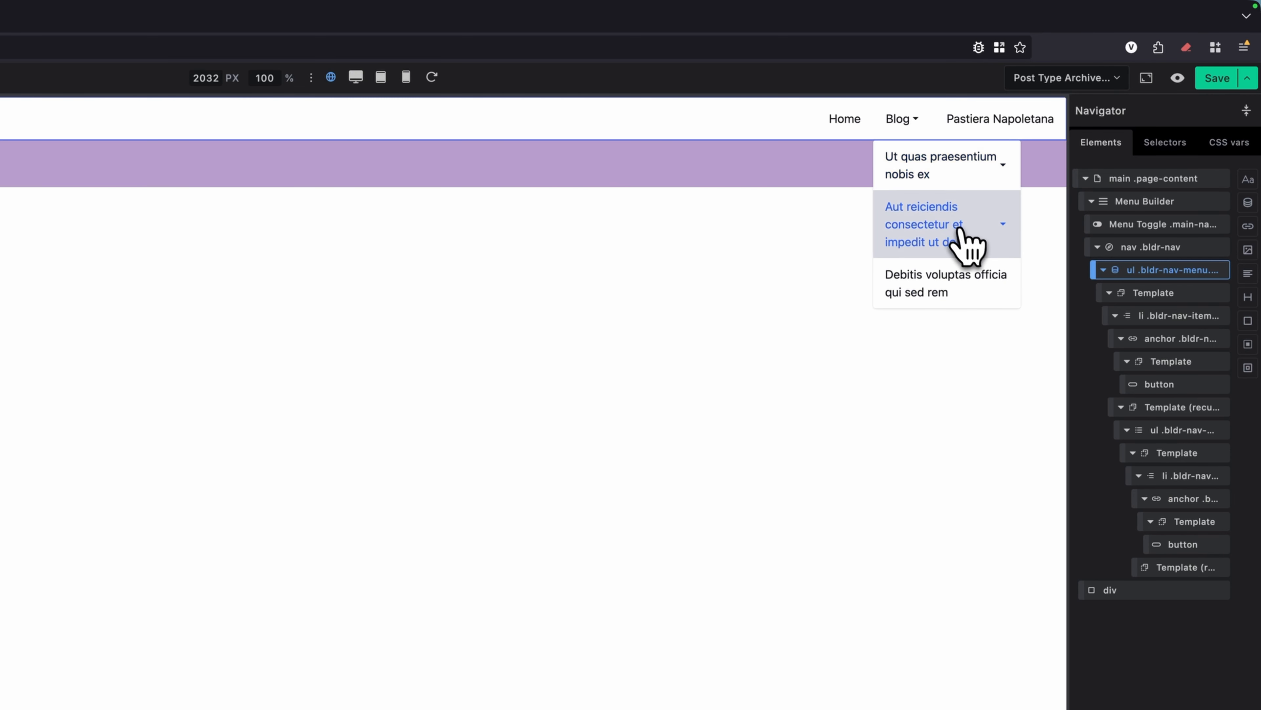
left_click(1004, 168)
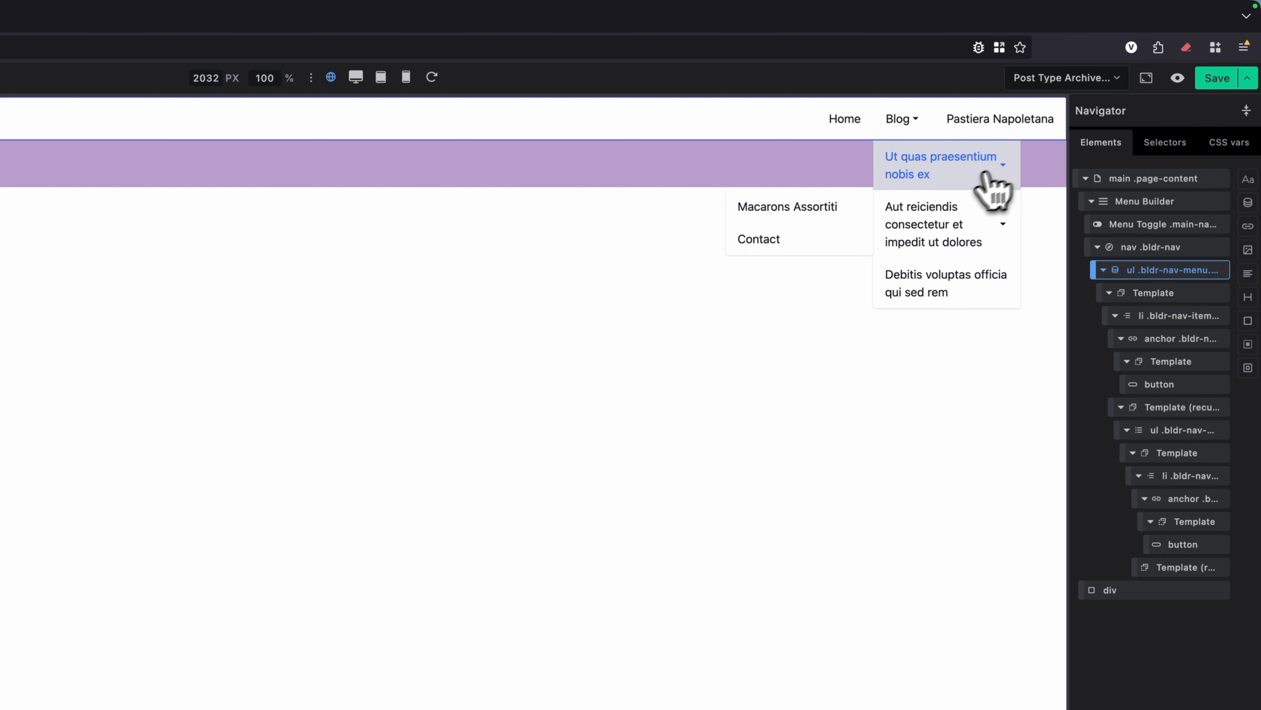
left_click(1006, 225)
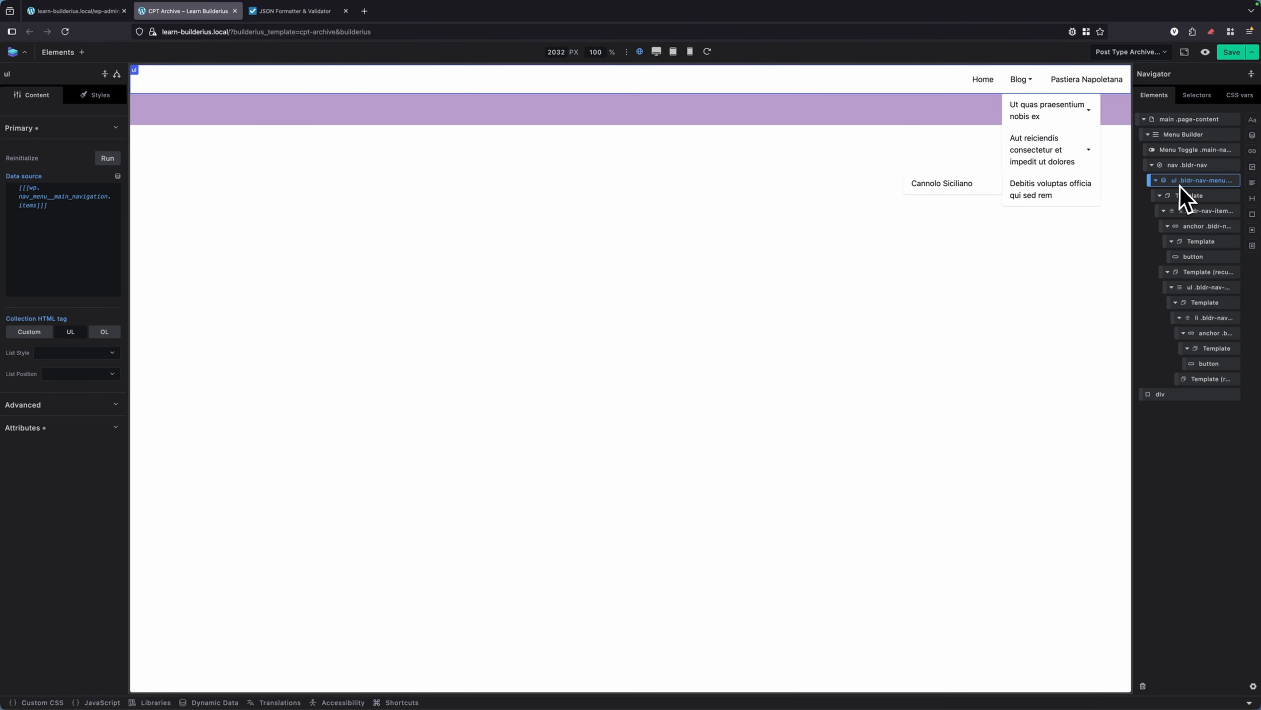
left_click(1046, 354)
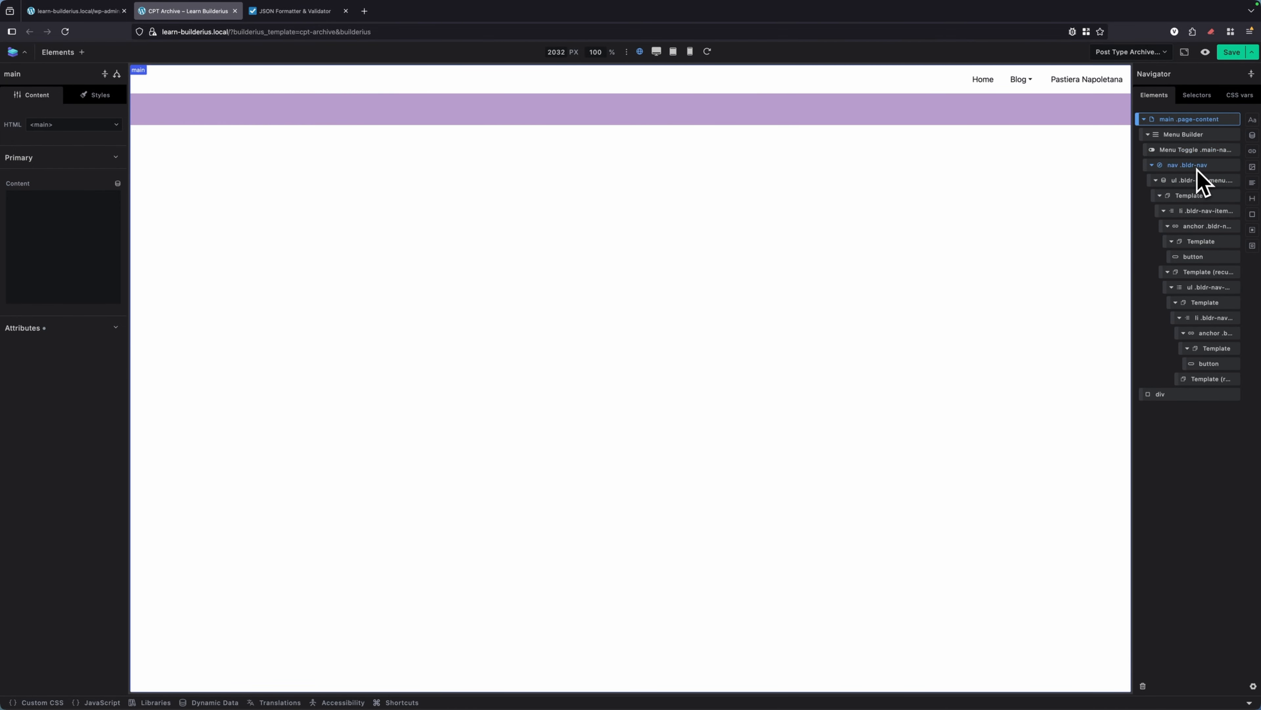
Step: Inspect the Menu Builder settings and its ul collection's data source, collapsing the anchor elements at both menu levels
left_click(1189, 135)
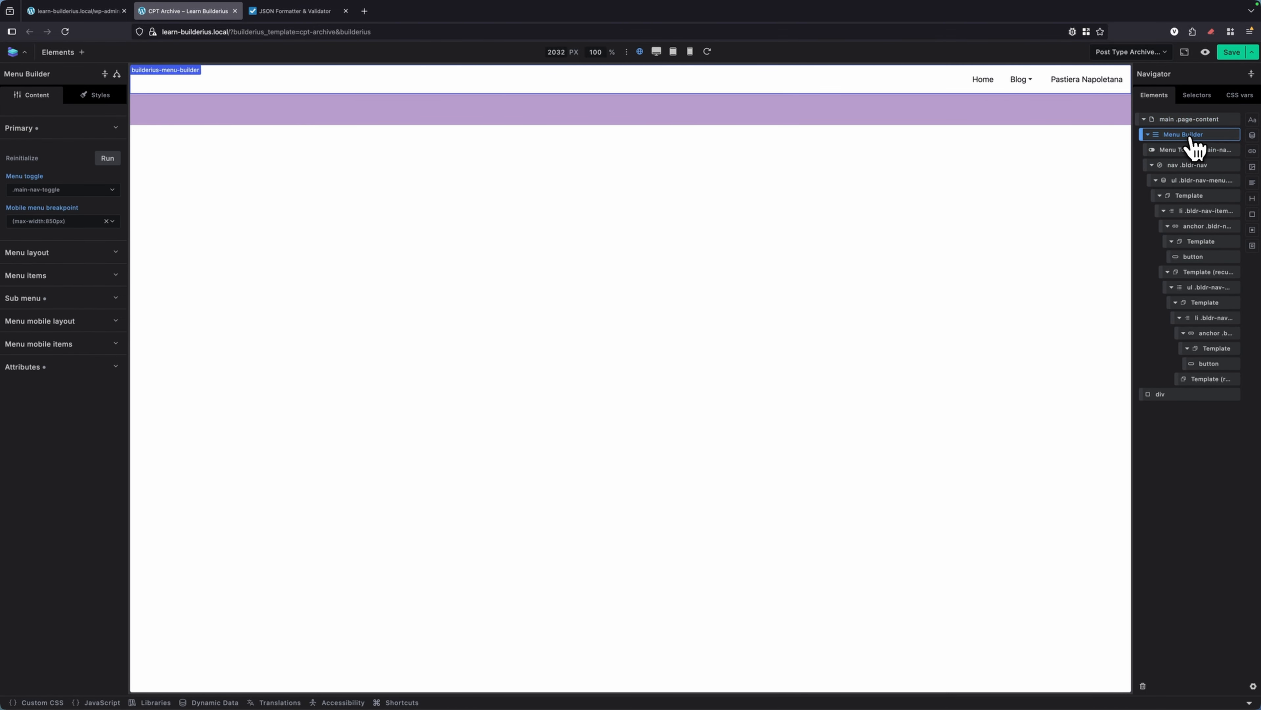
left_click(1189, 181)
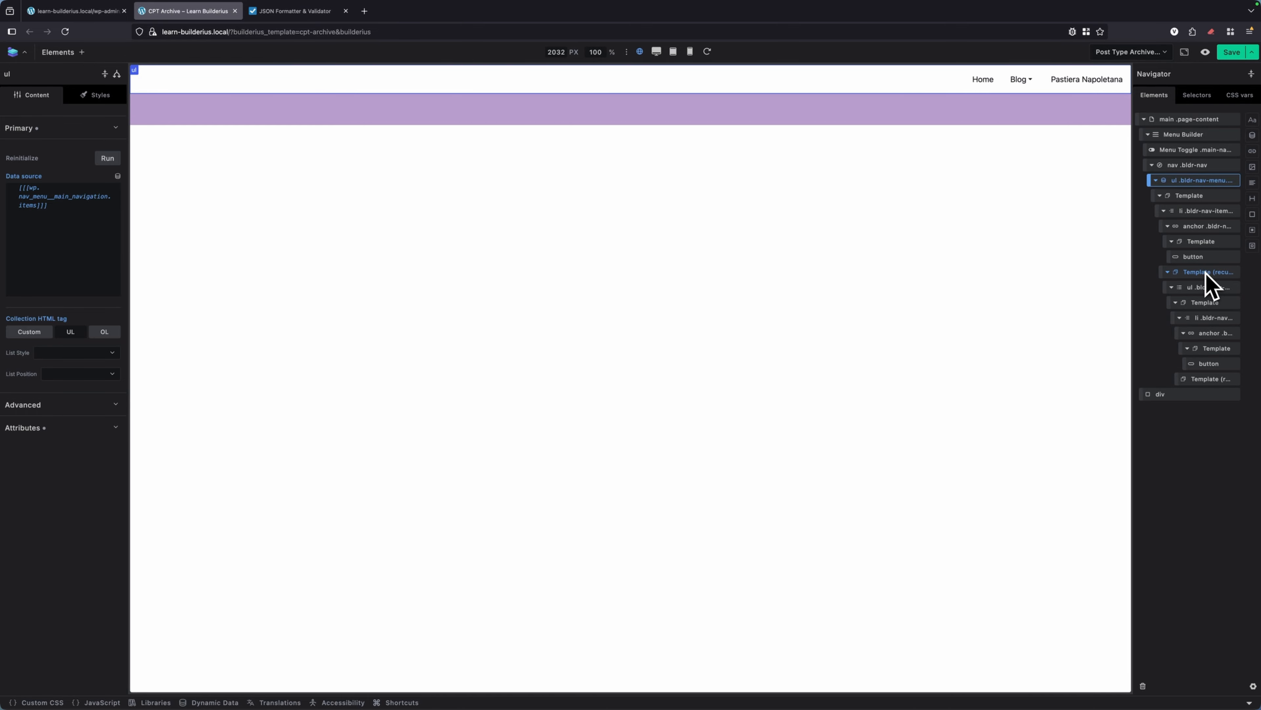
left_click(1172, 242)
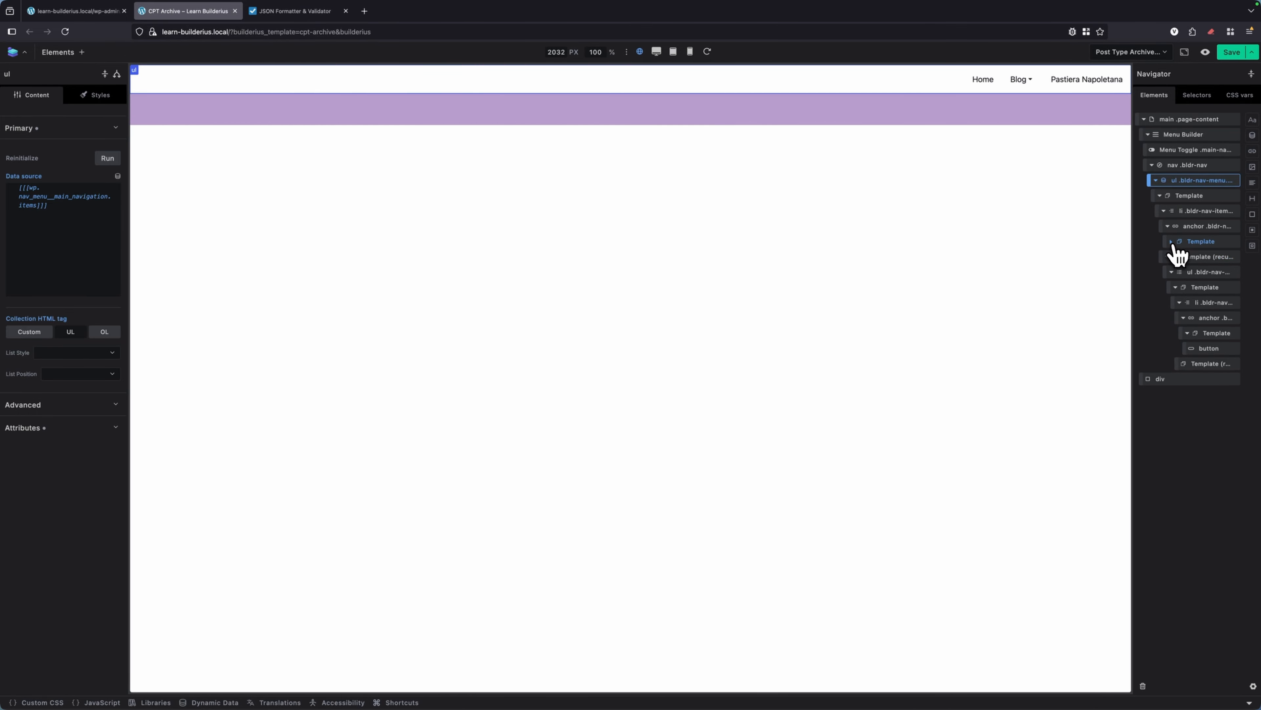
left_click(1167, 226)
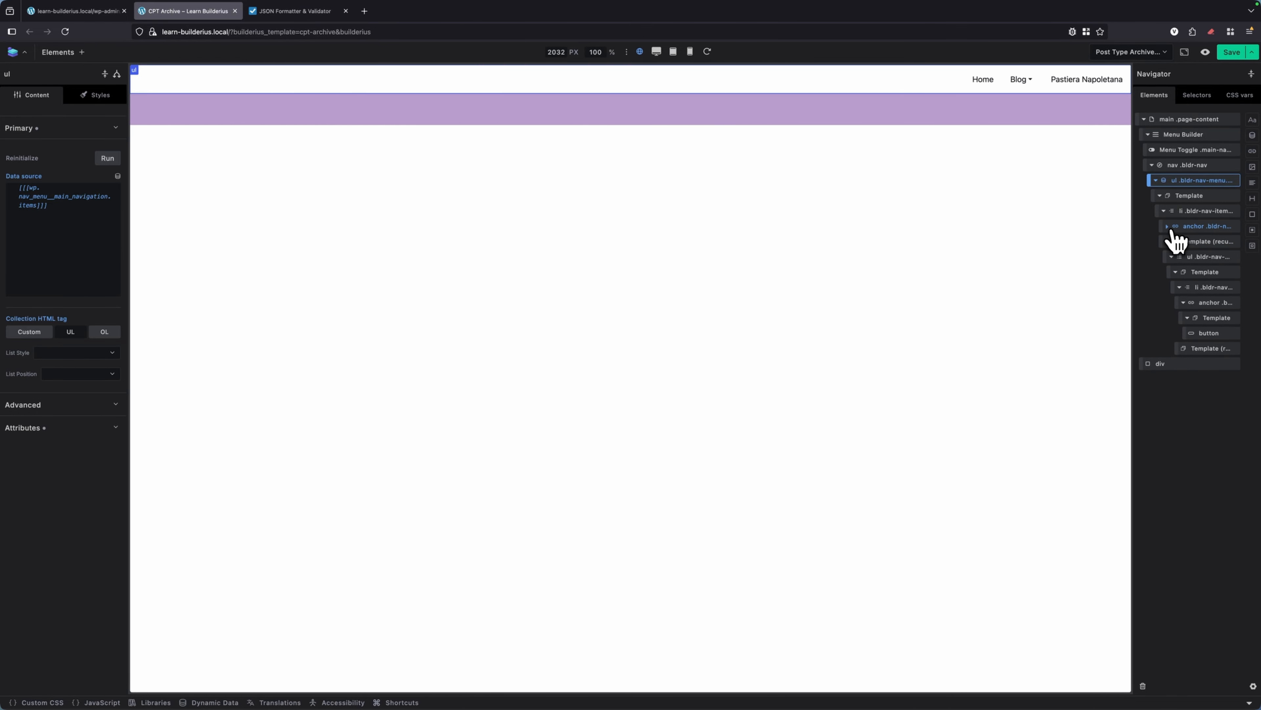
left_click(1184, 302)
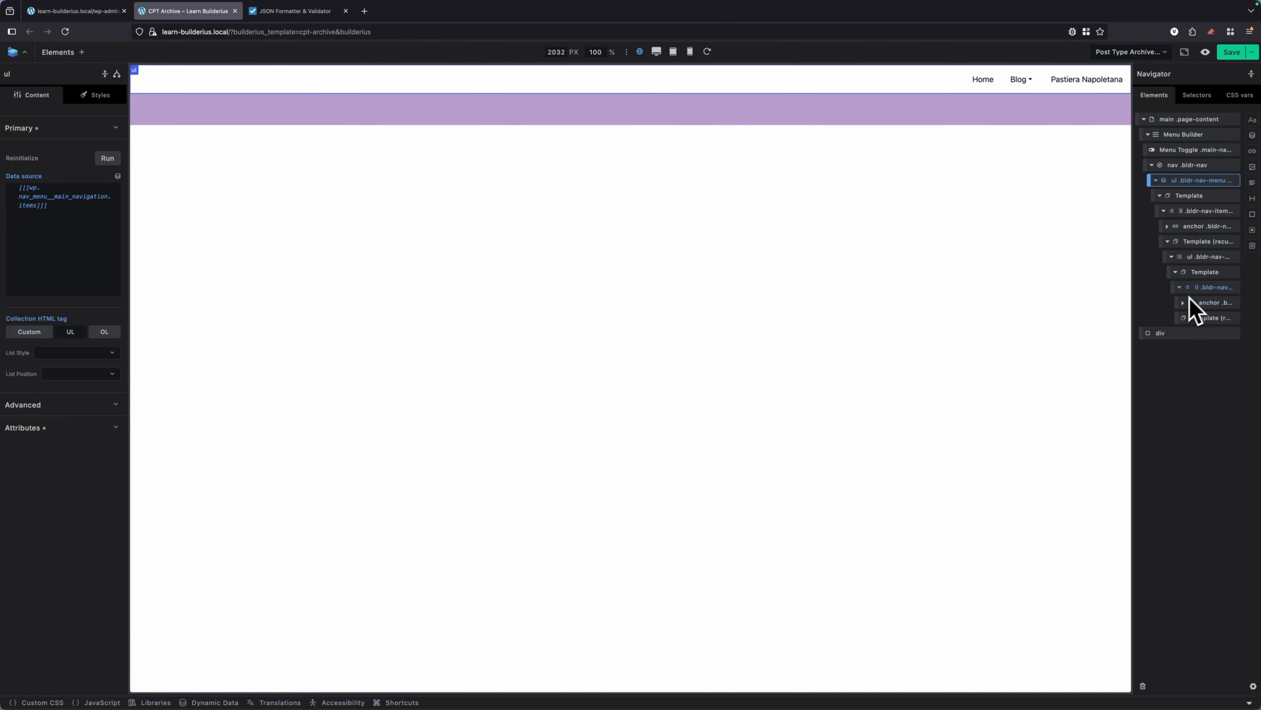
Step: Examine the data source and recursive template name of the menu's top-level, nested, recursive start and recursive end templates
left_click(1191, 204)
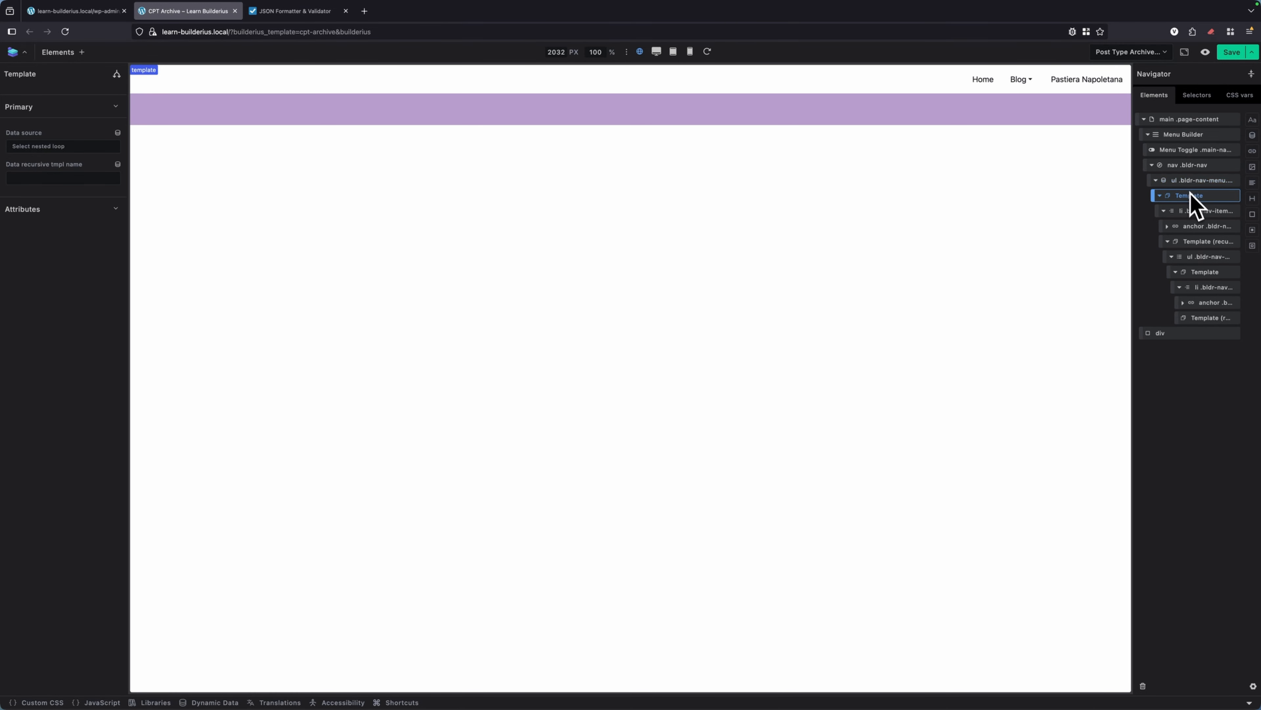
left_click(1197, 243)
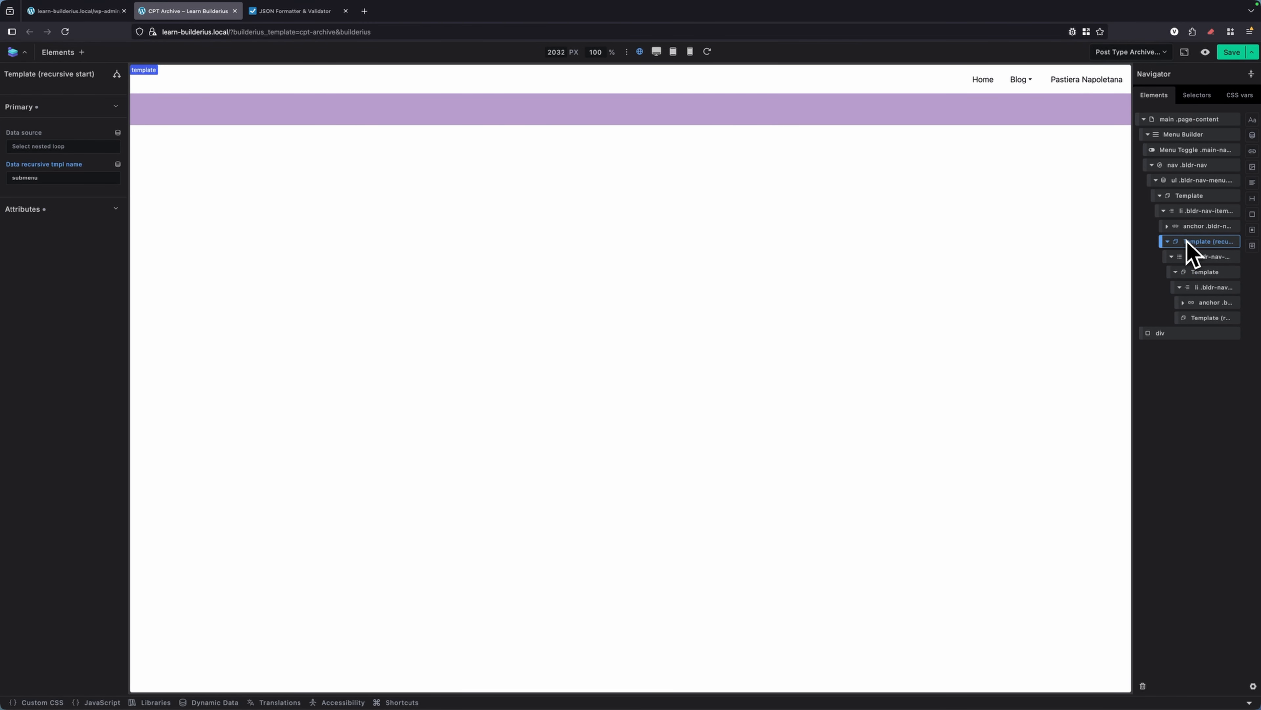
left_click(1201, 272)
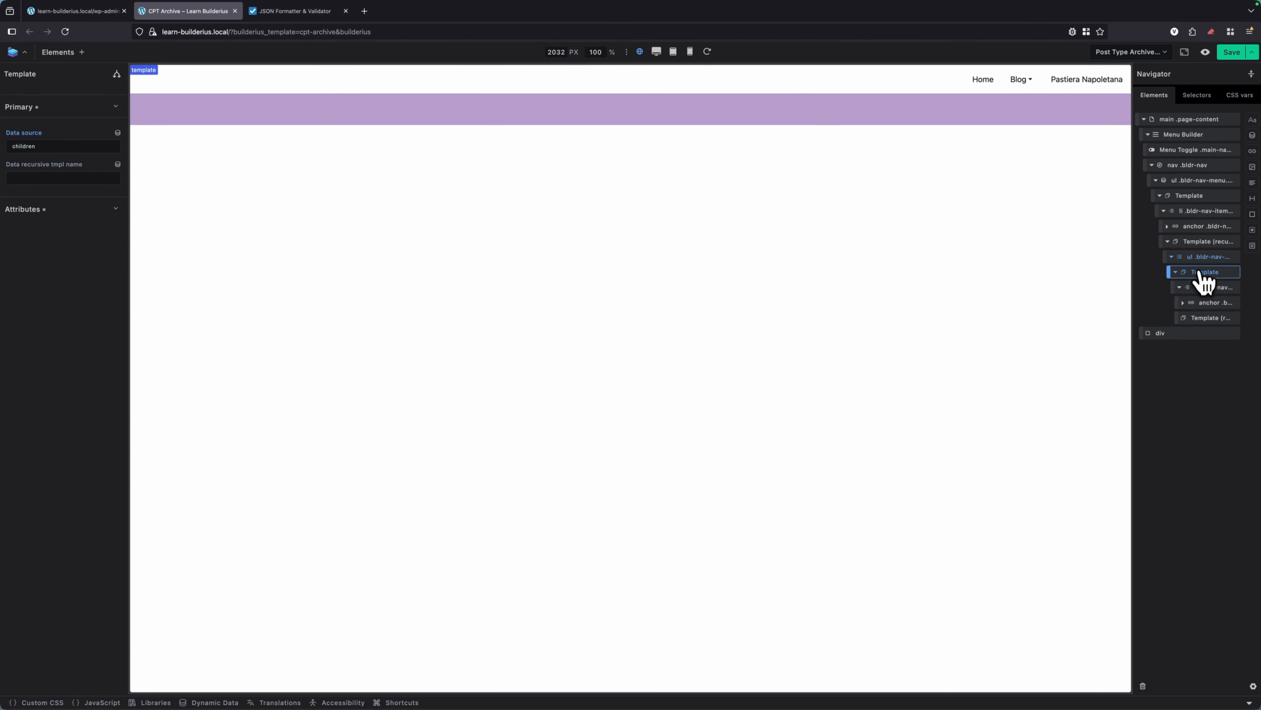
left_click(1199, 260)
left_click(1205, 271)
left_click(1206, 318)
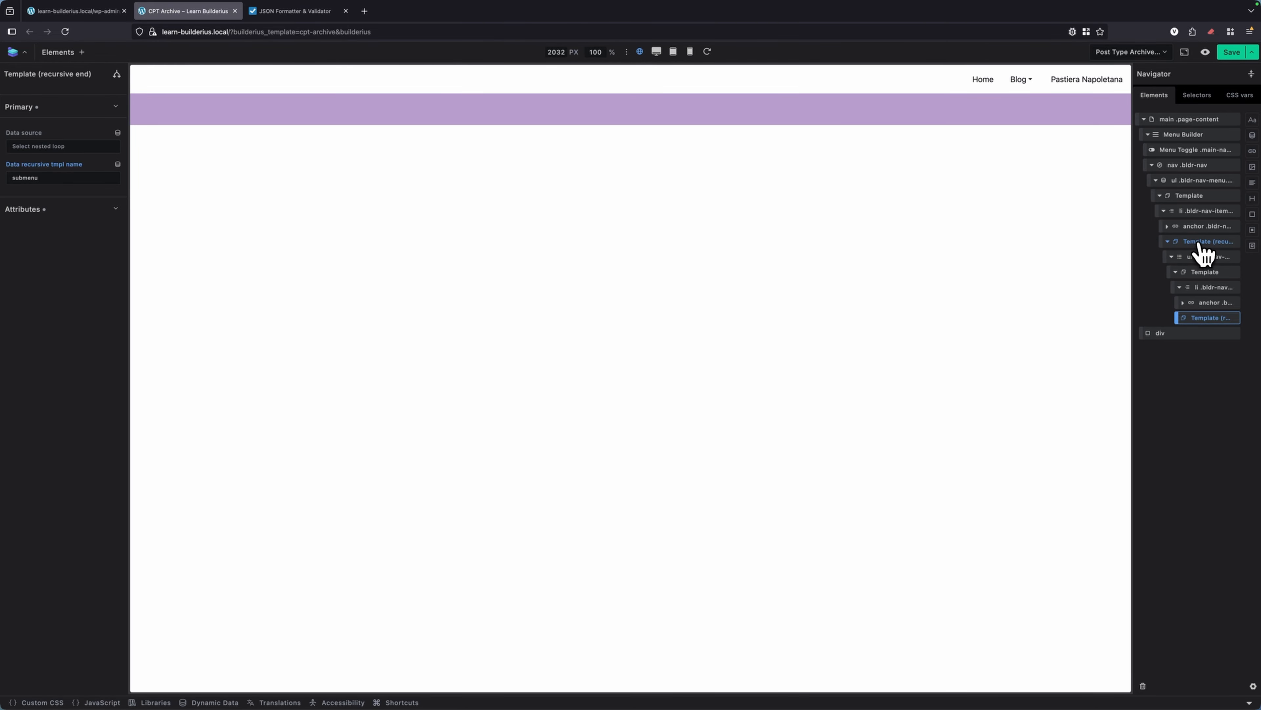
left_click(1212, 242)
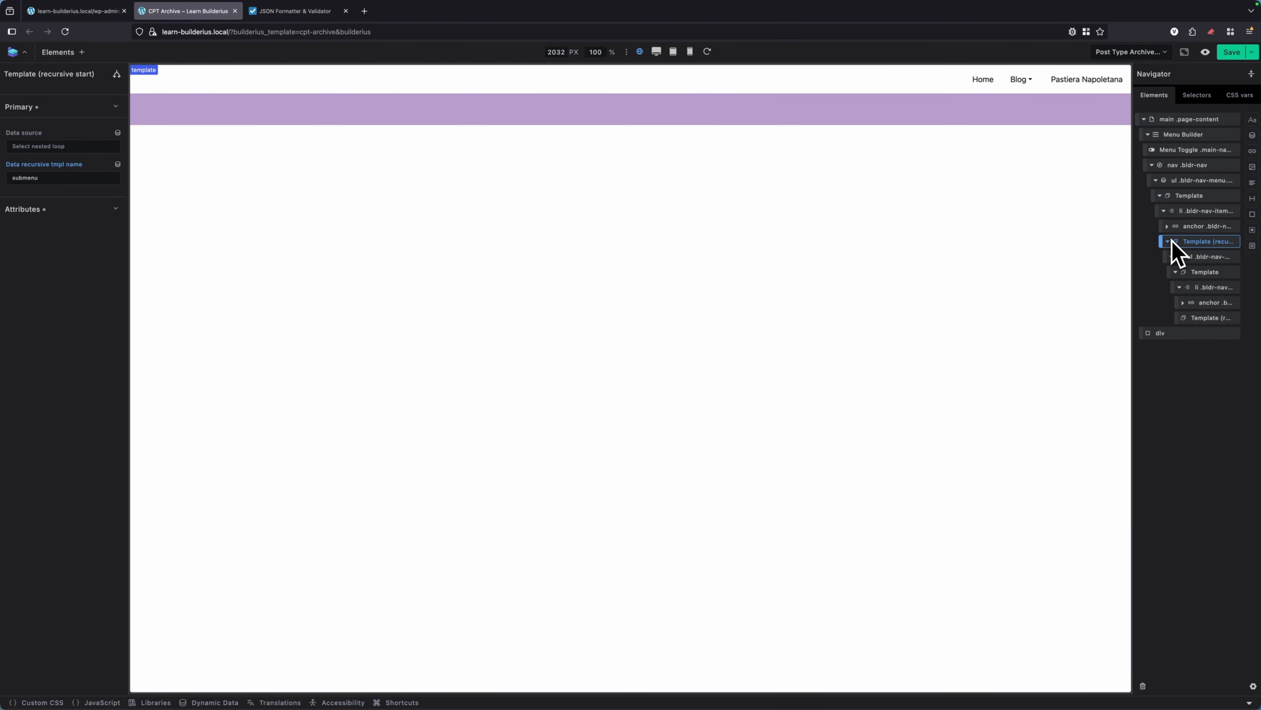
Step: Collapse the Menu Builder structure and add a Collection inside the div below it
left_click(1148, 134)
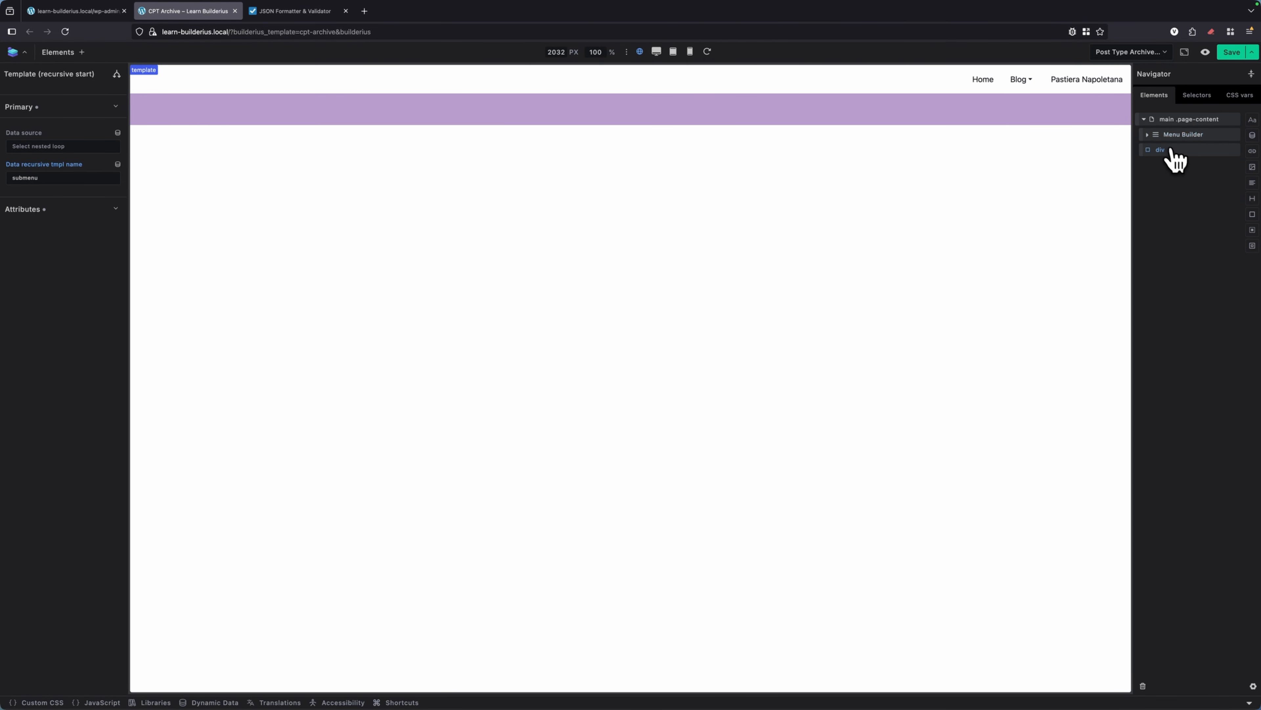
left_click(1176, 152)
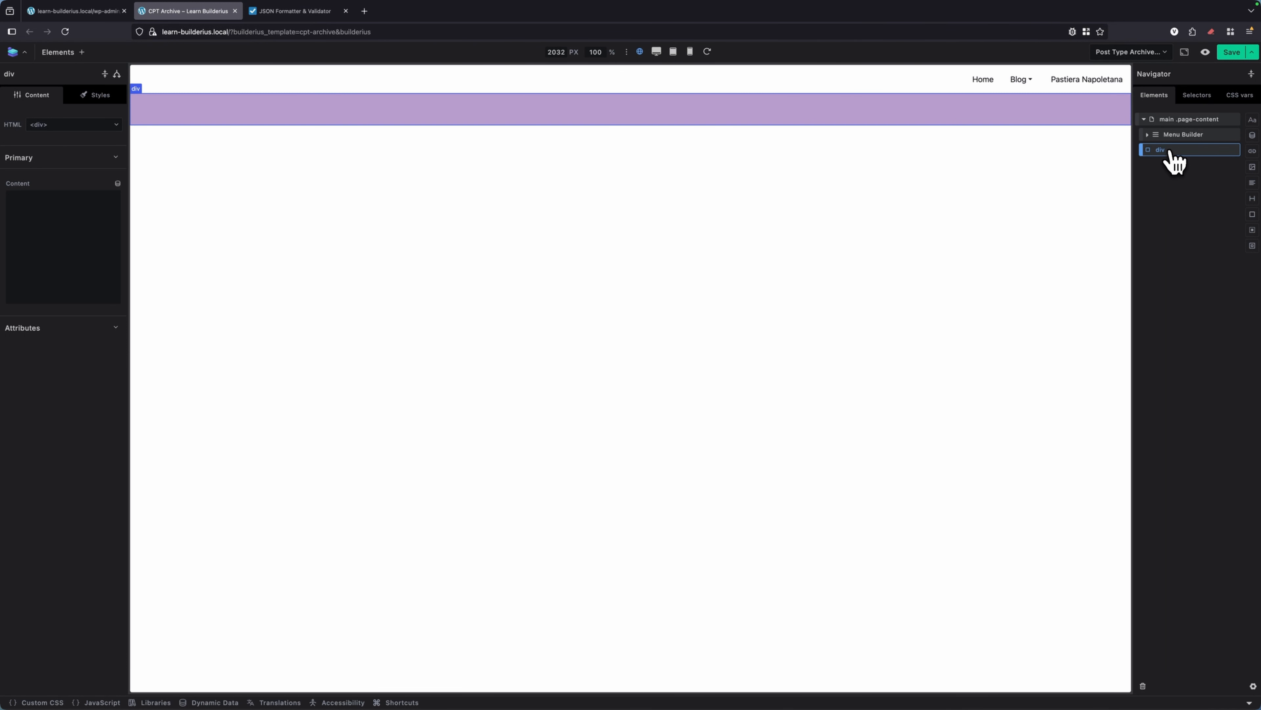
left_click(1252, 135)
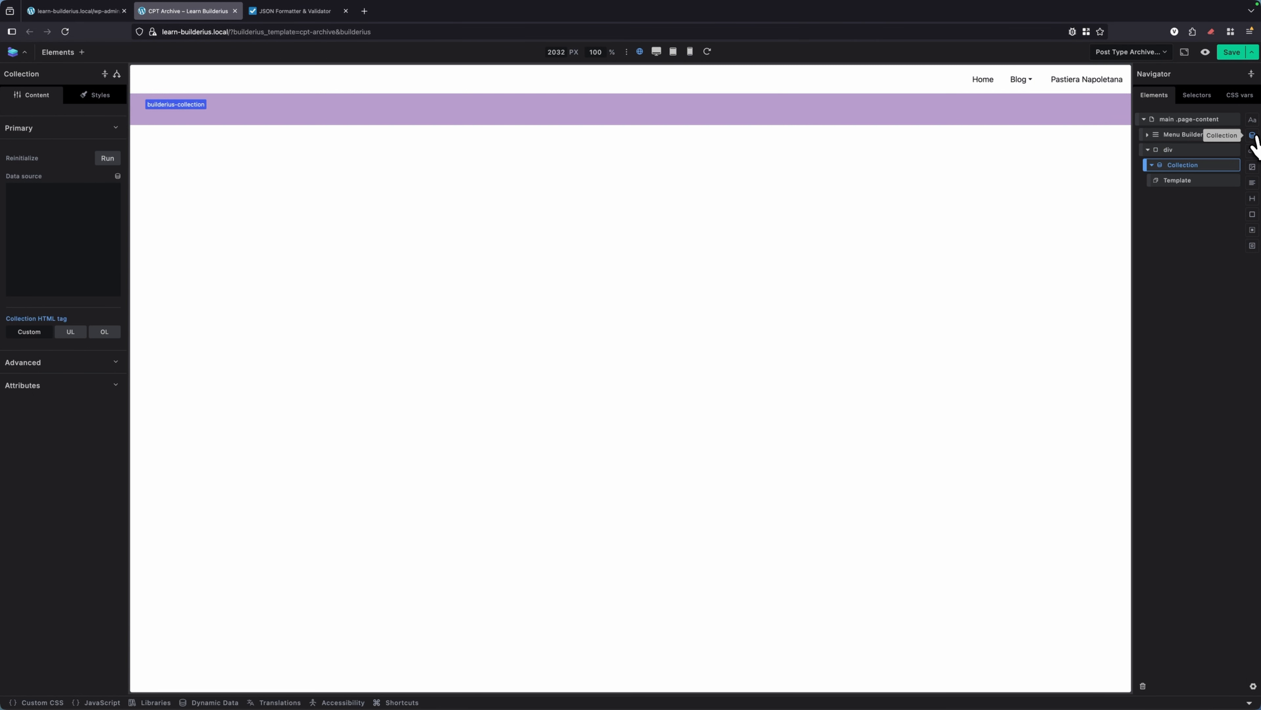
Step: Add a div to the Collection's template and place a Heading and a Simple Text element inside it
left_click(1203, 181)
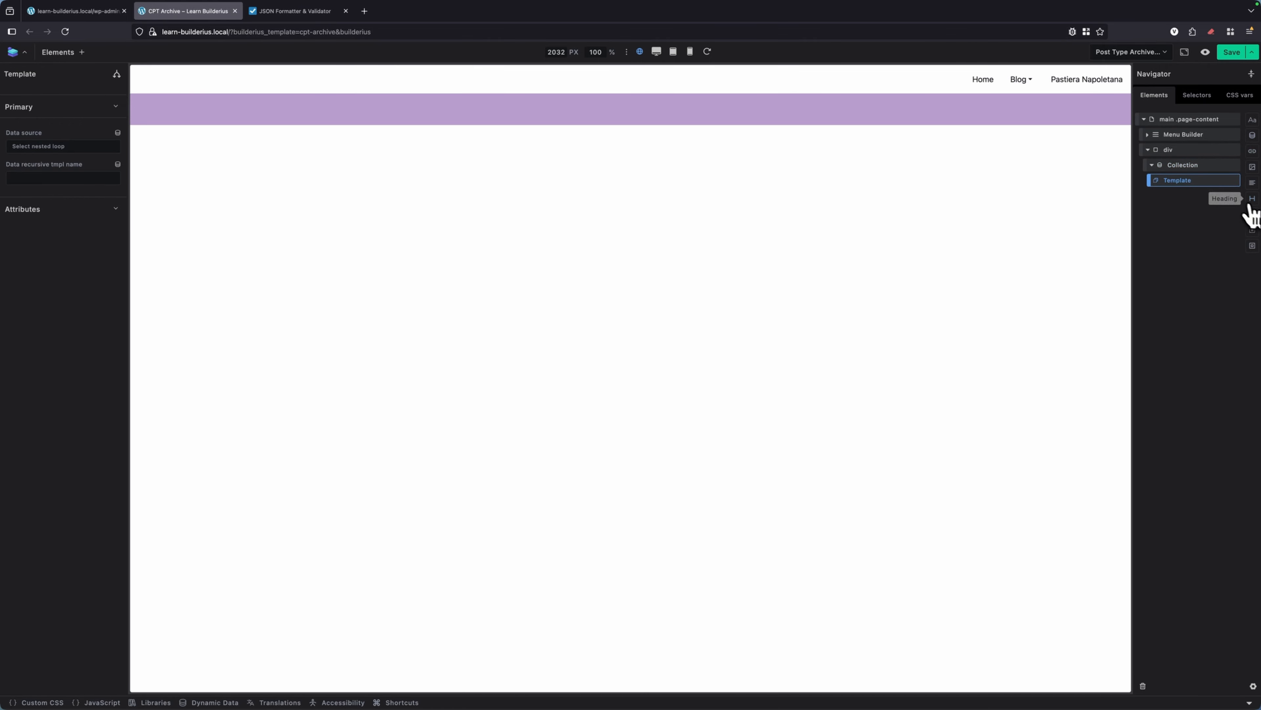
left_click(1252, 215)
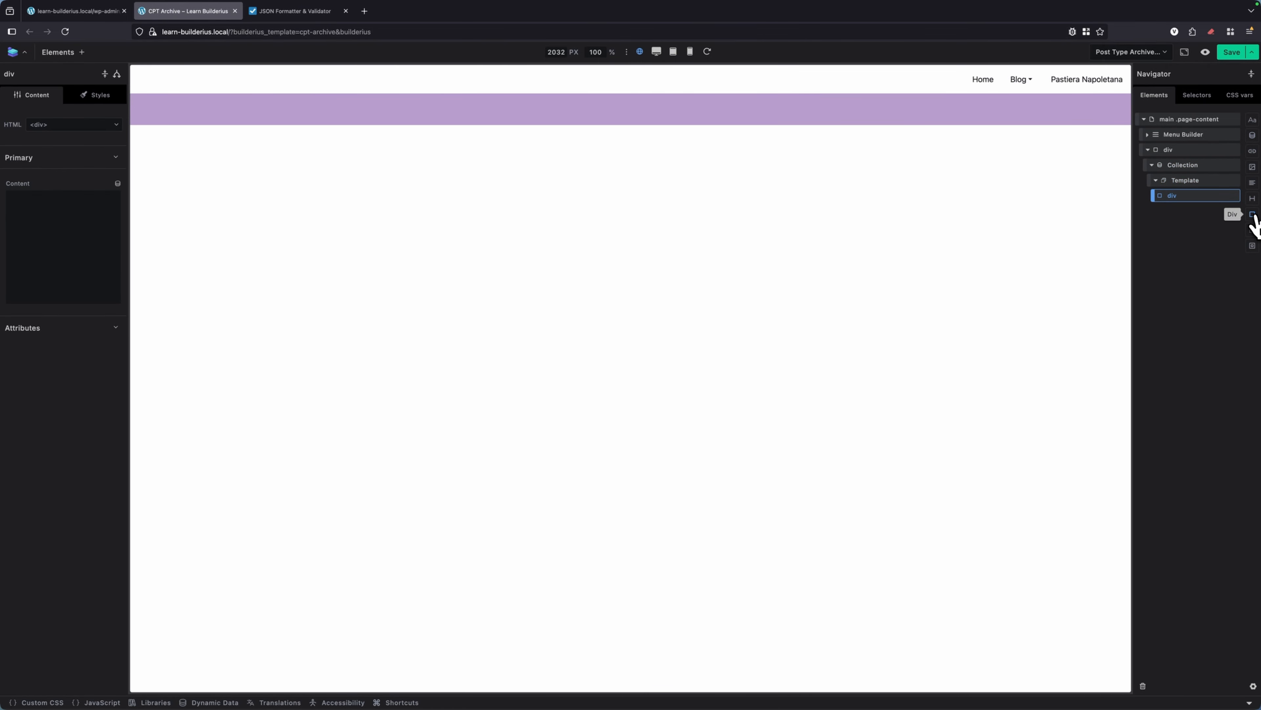
left_click(1253, 198)
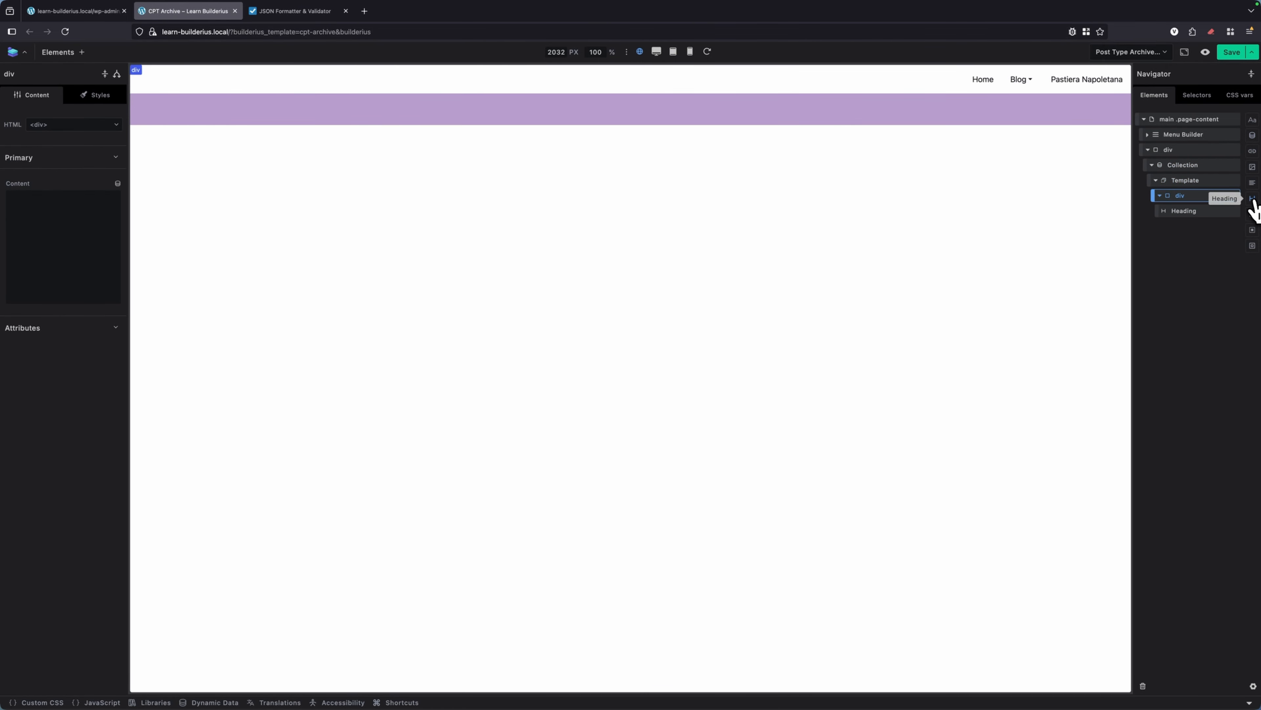
left_click(1253, 120)
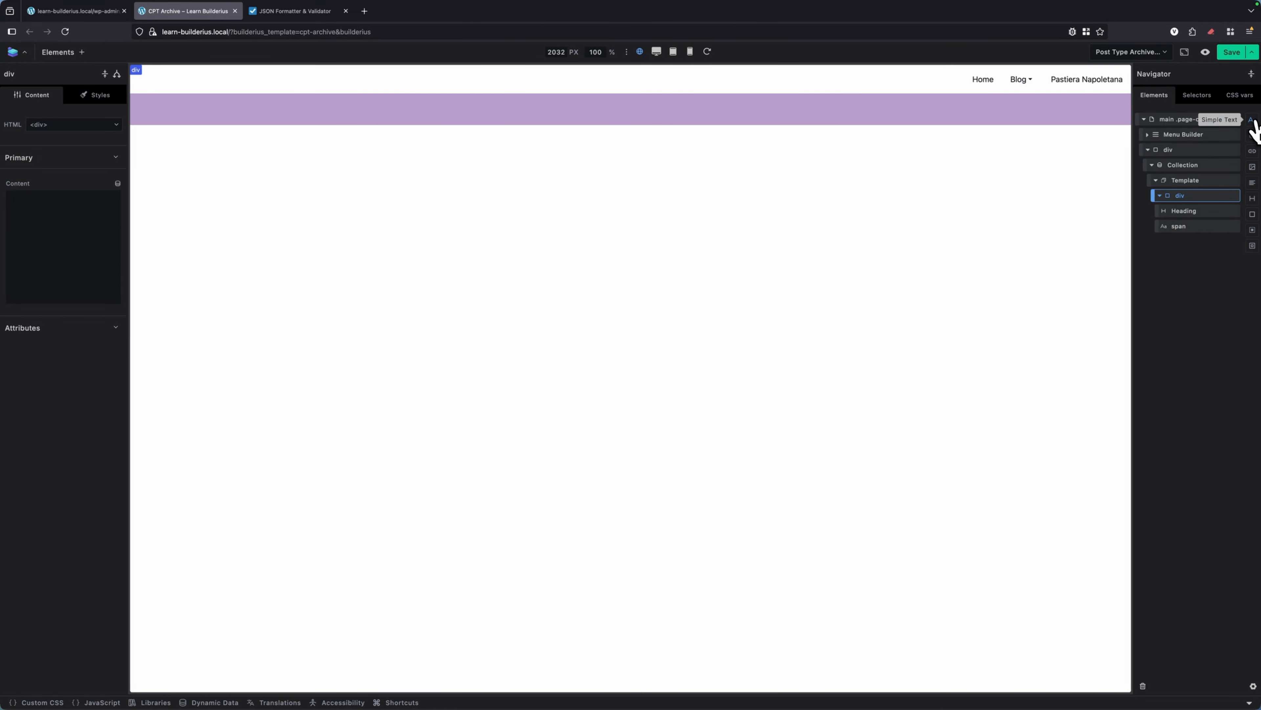
Step: Assign the existing global class .card to the div inside the template
left_click(93, 126)
left_click(93, 94)
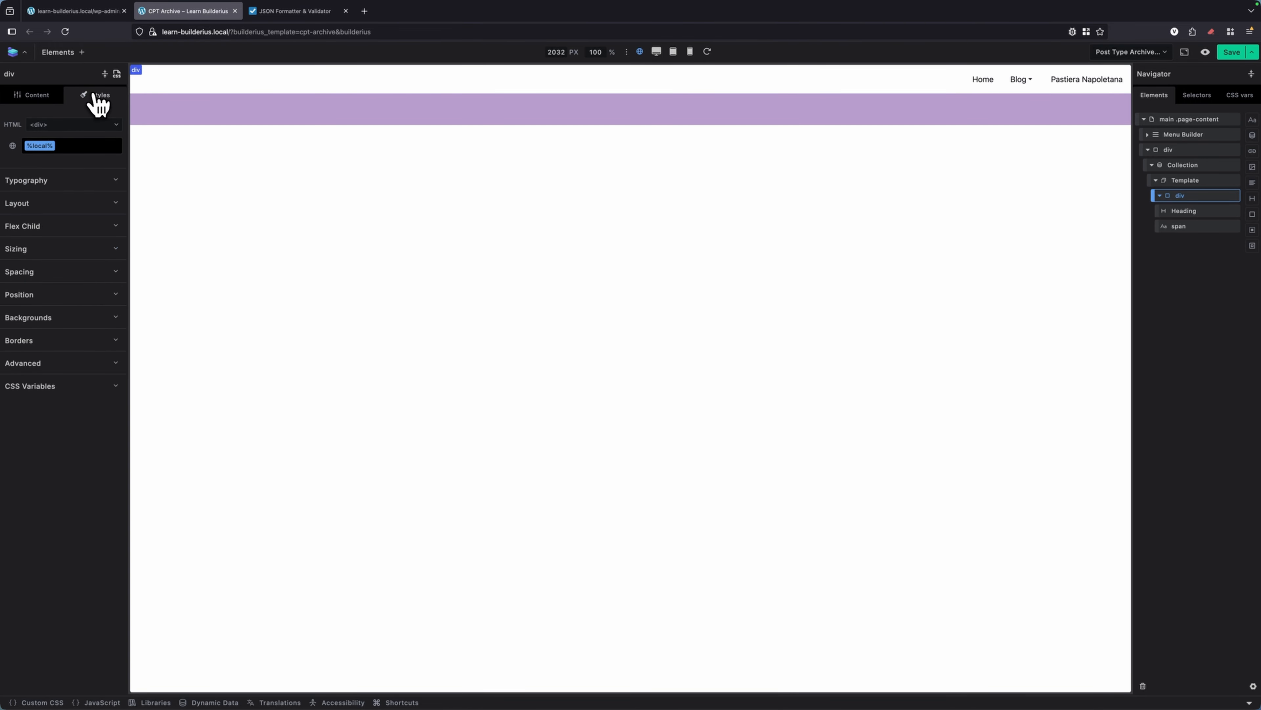
left_click(93, 149)
type("card")
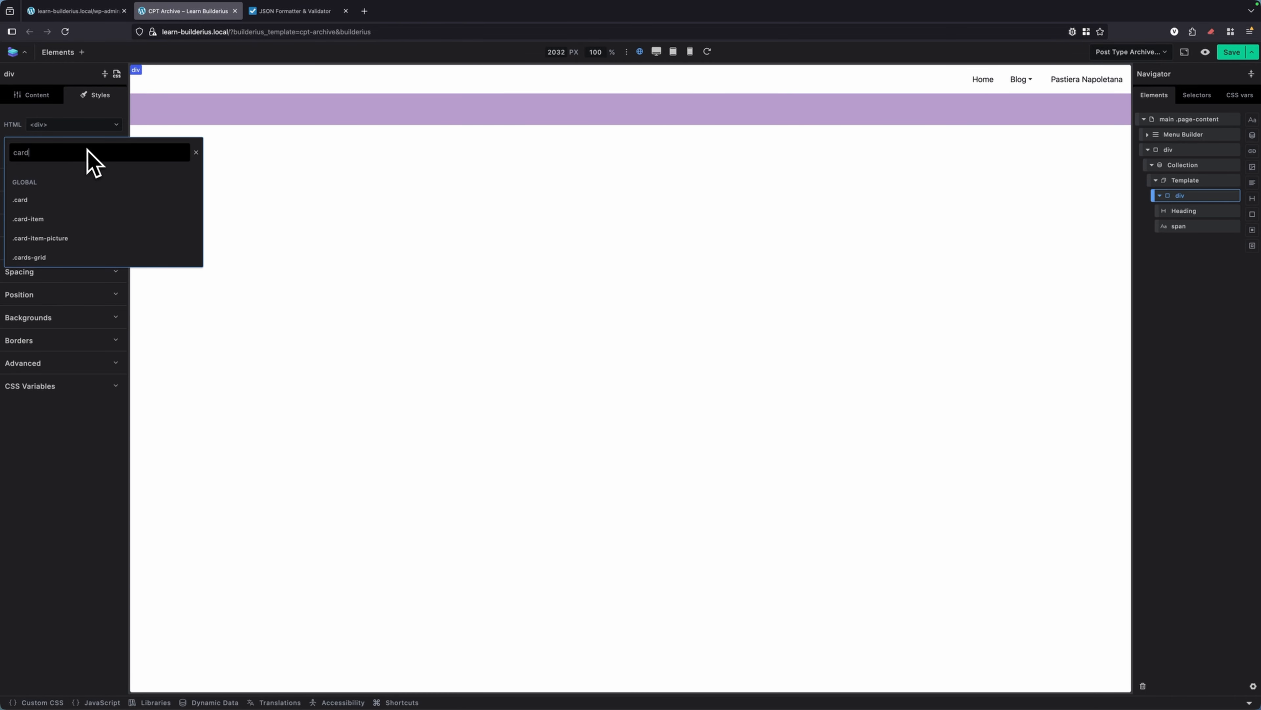
left_click(56, 201)
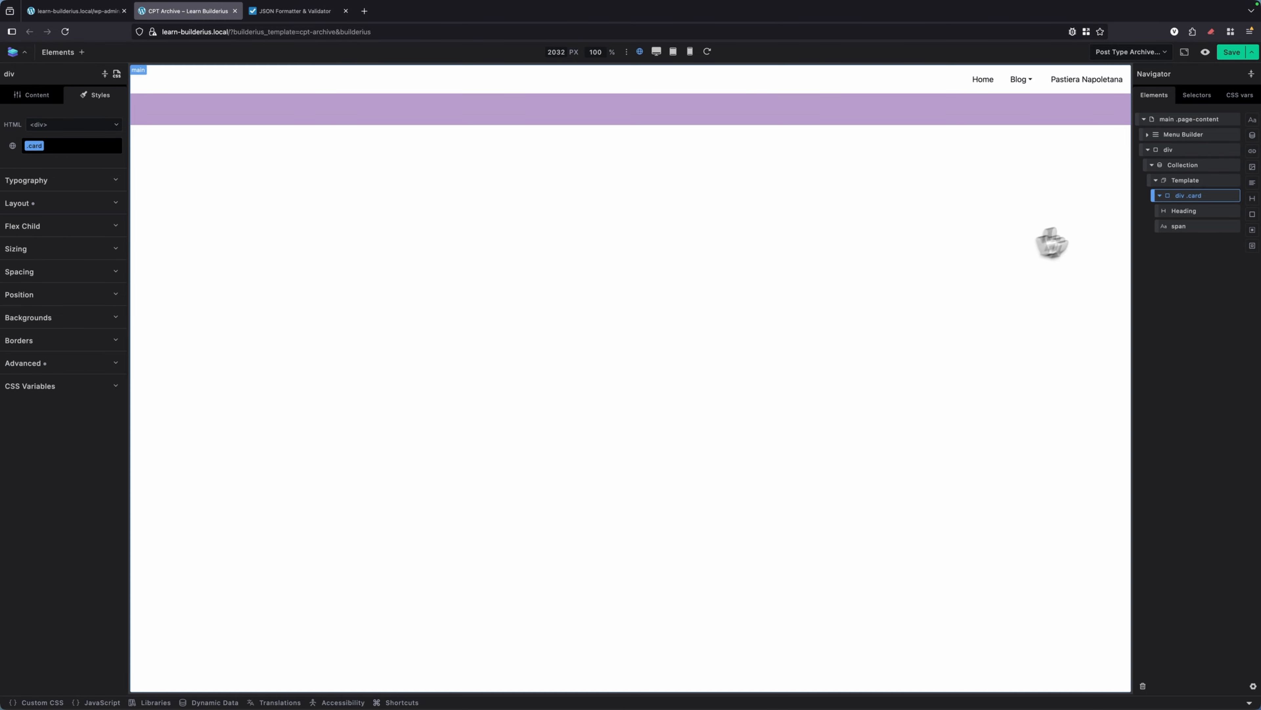
Step: Open the new Collection's empty data source for editing
left_click(1187, 168)
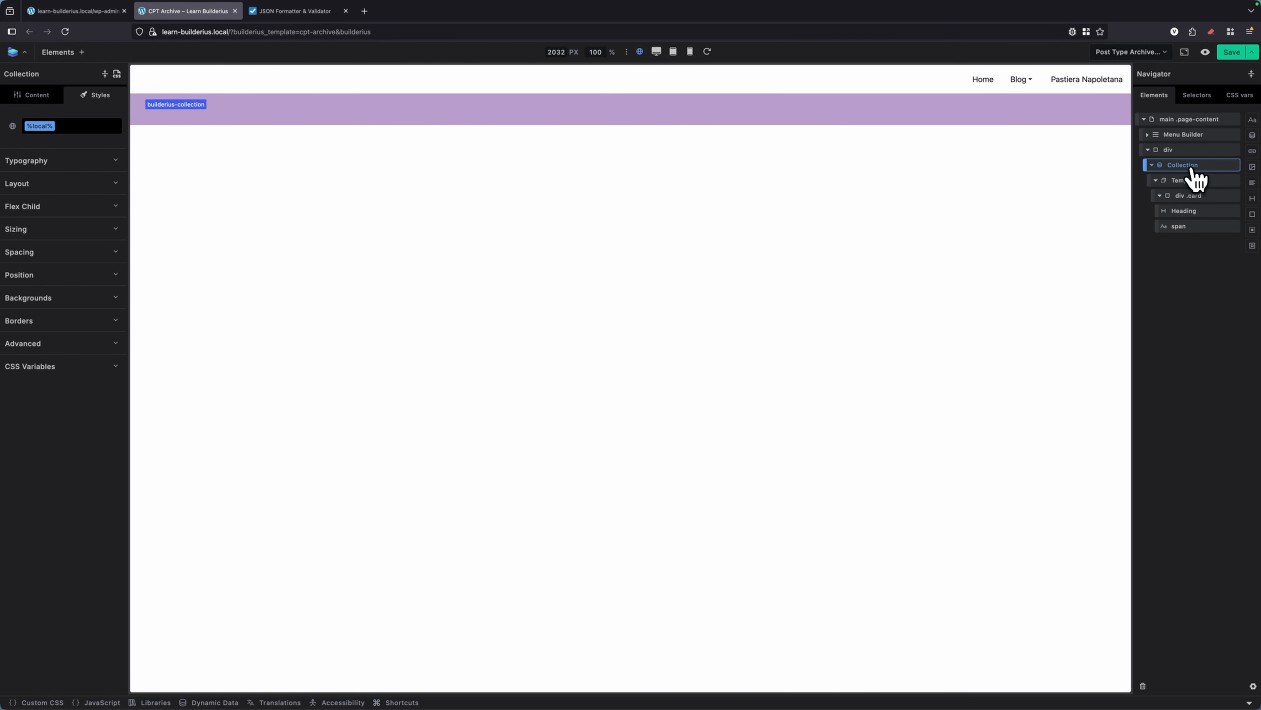
left_click(32, 96)
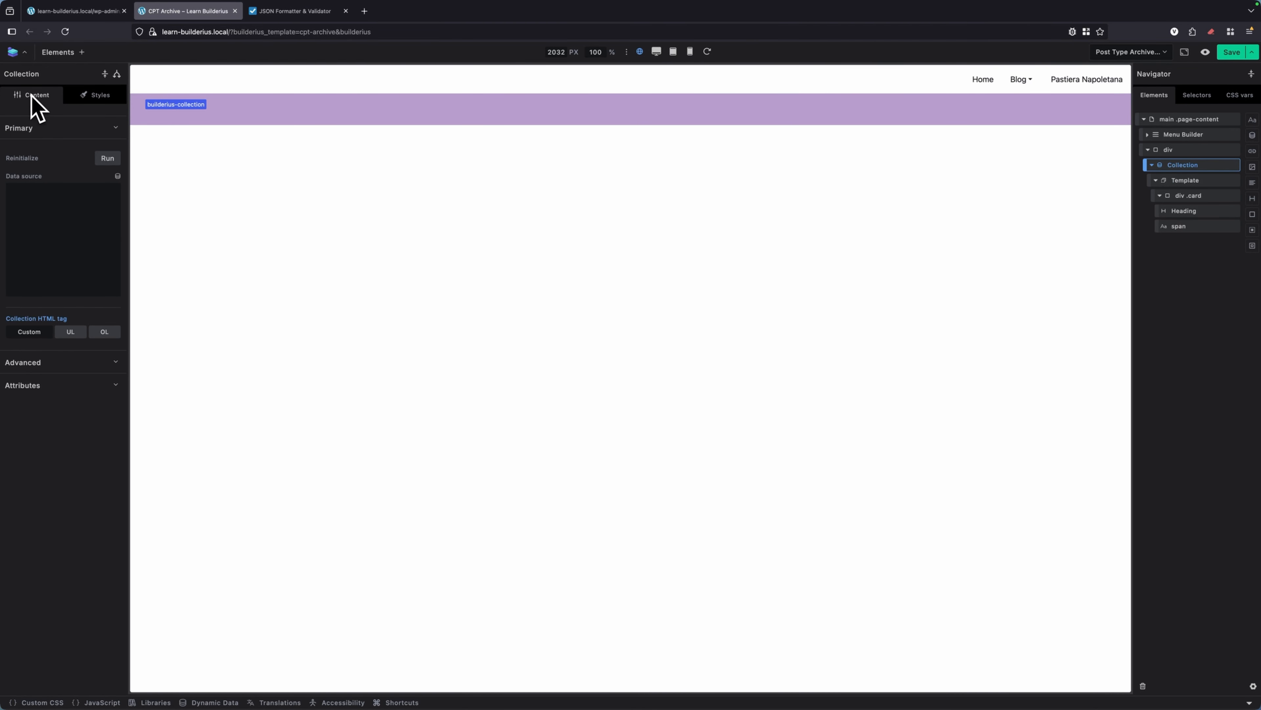
left_click(60, 196)
Step: Switch to the JSON Formatter & Validator page and expand every nested childrenitems array in result #1
left_click(309, 7)
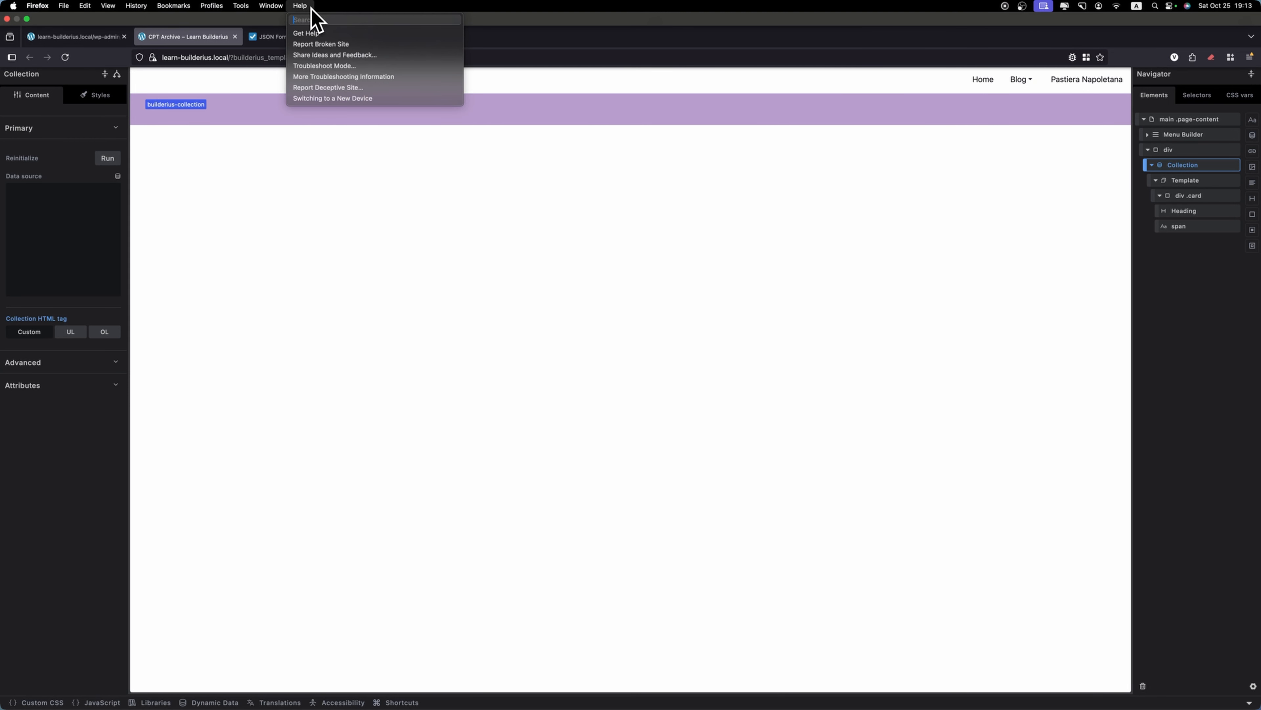
left_click(311, 9)
left_click(286, 40)
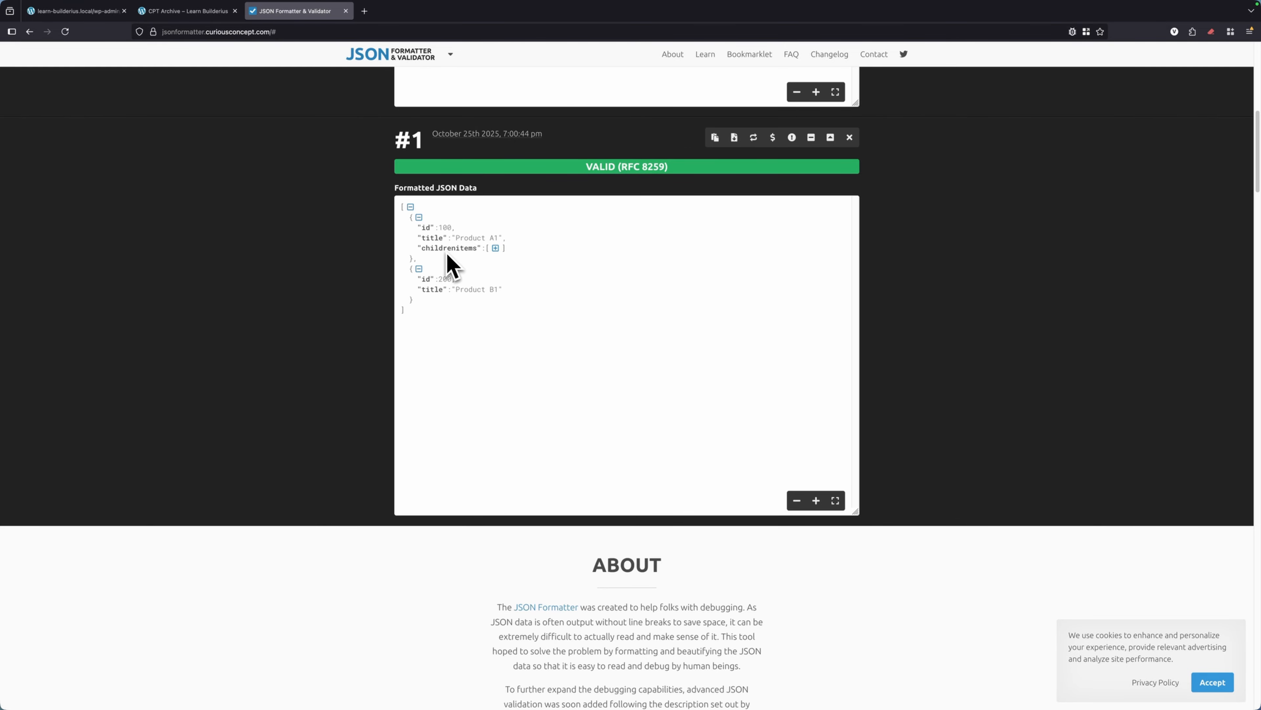
left_click(495, 248)
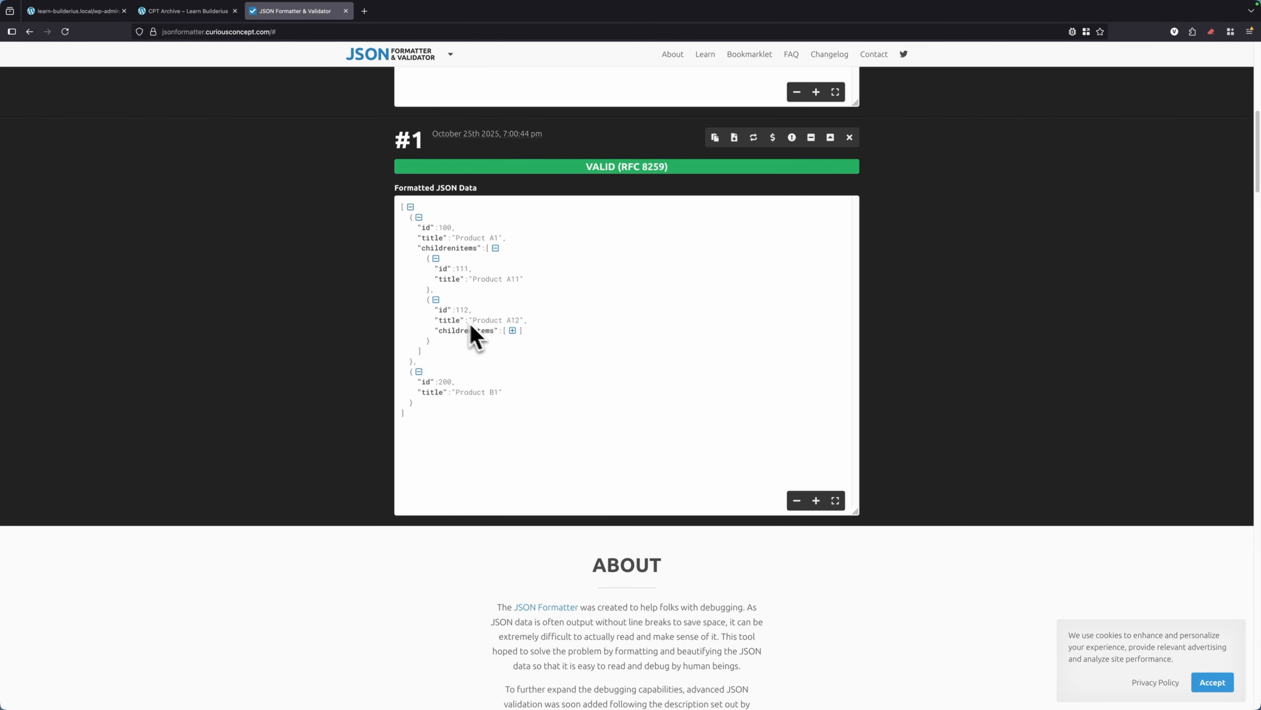
left_click(513, 332)
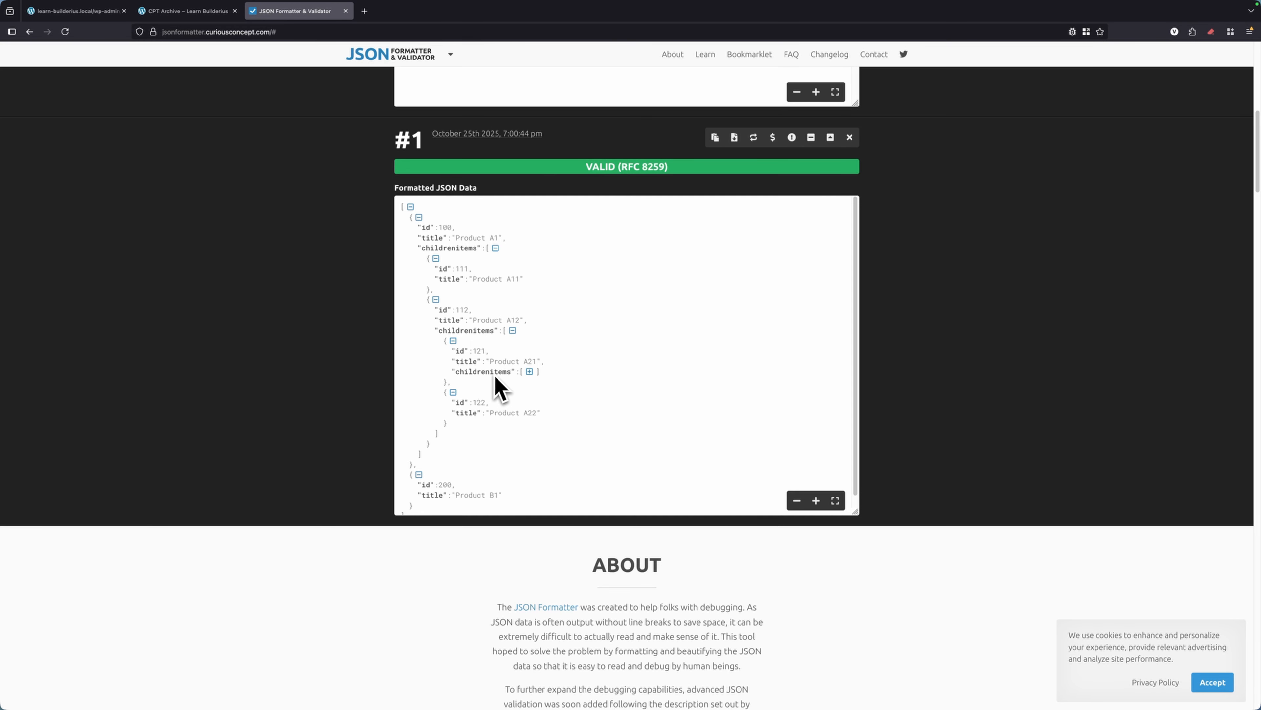
left_click(529, 372)
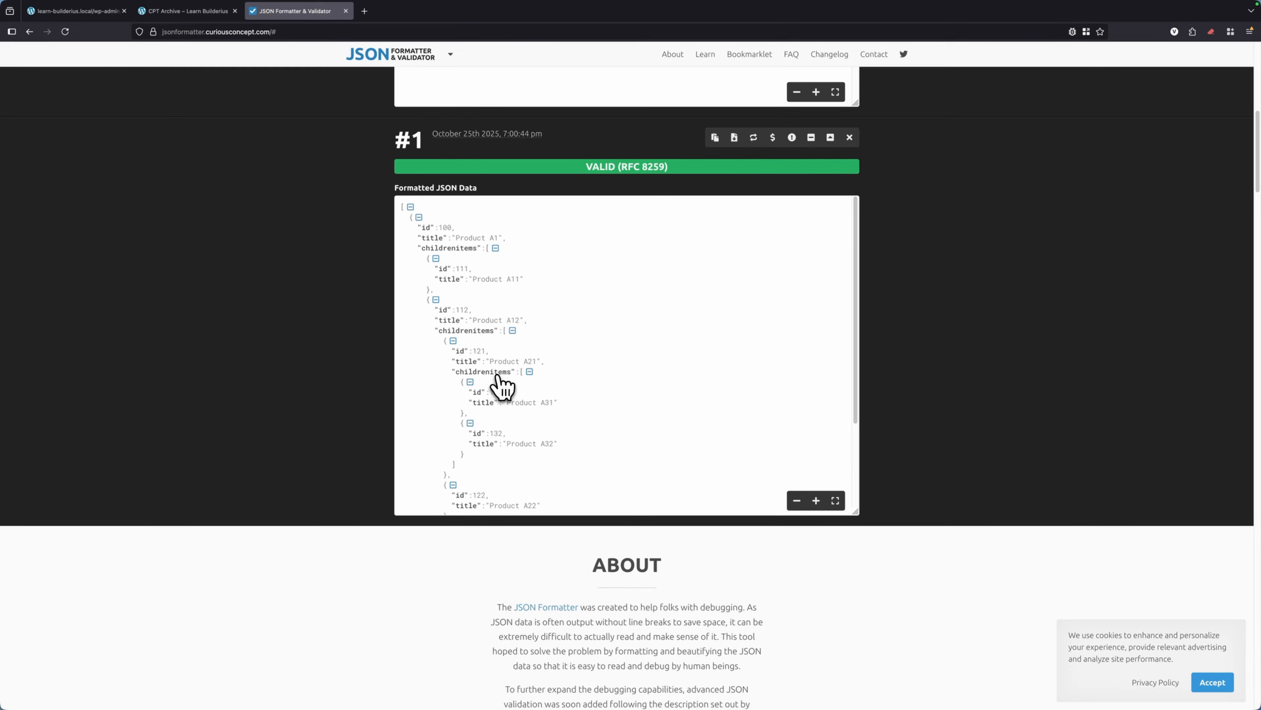
Step: Copy the compact product JSON of result #2 to the clipboard
scroll(571, 347, "up", 4)
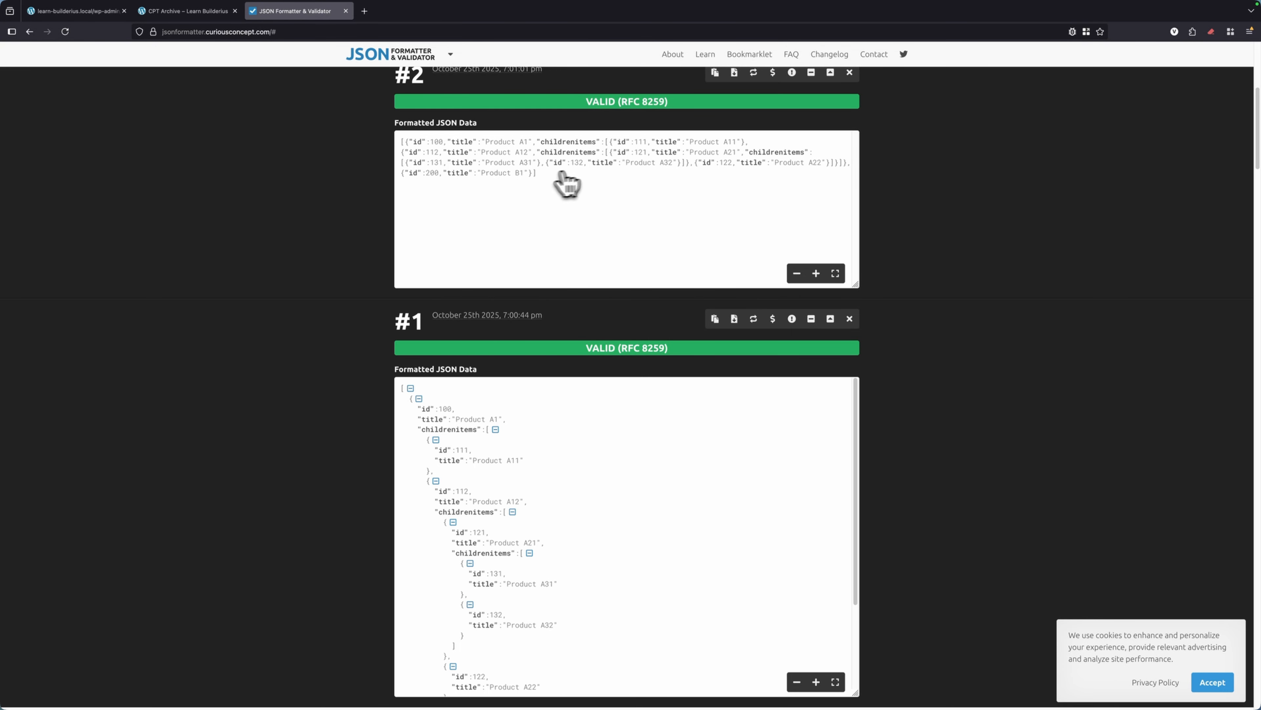
scroll(695, 166, "up", 1)
left_click(716, 88)
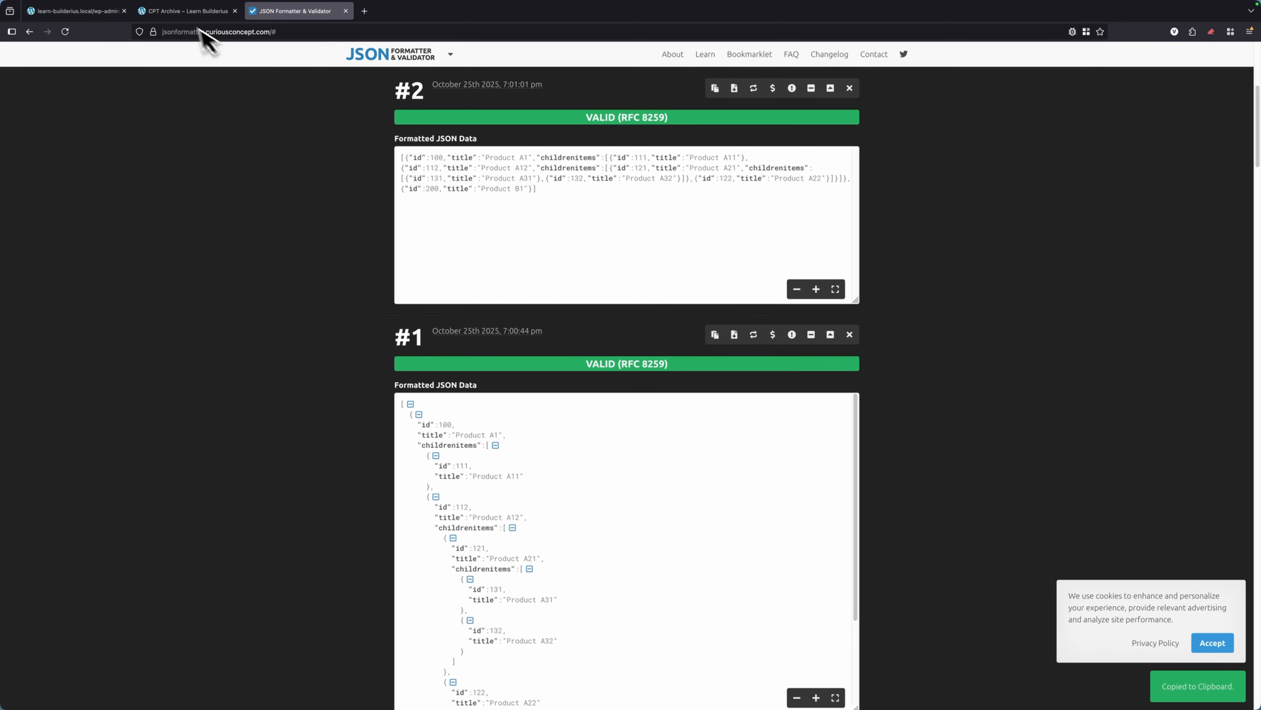
Step: Switch back to the CPT Archive builder page and paste the copied product JSON as the Collection's data source
left_click(185, 12)
left_click(43, 224)
key("super+v")
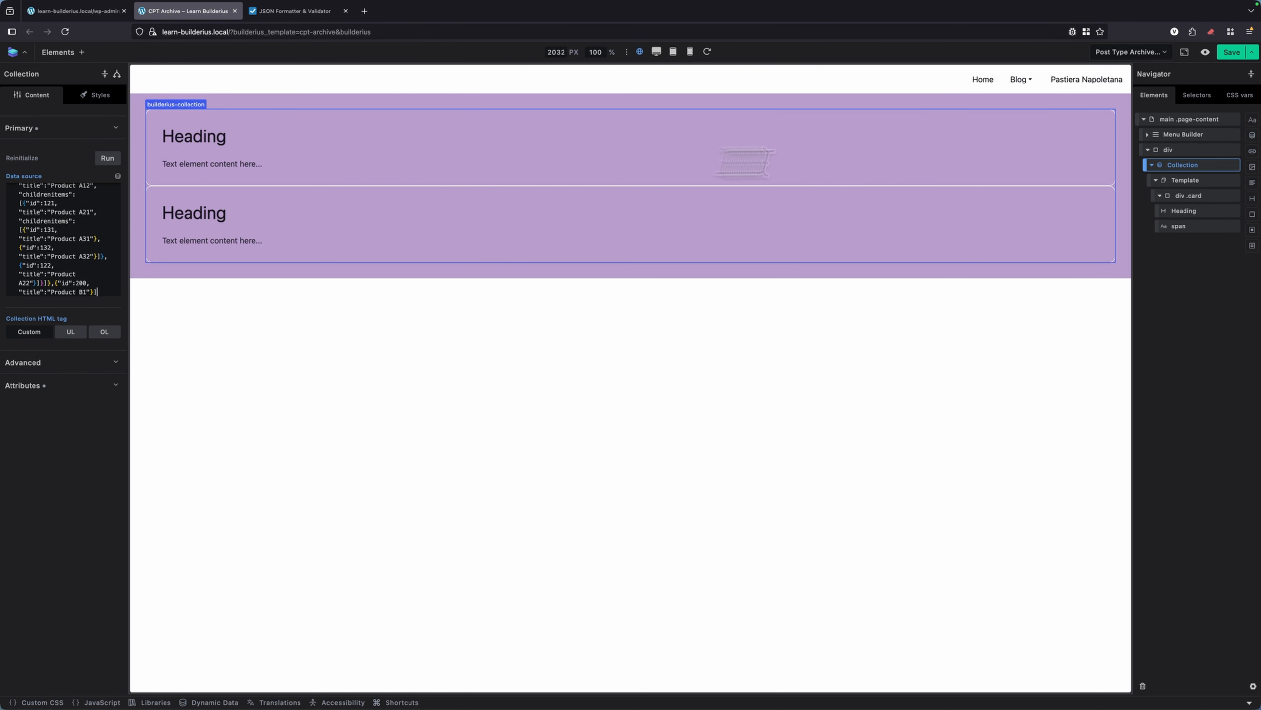
Step: Bind the content of the card's Heading to the loop's {{title}} dynamic tag
left_click(1197, 213)
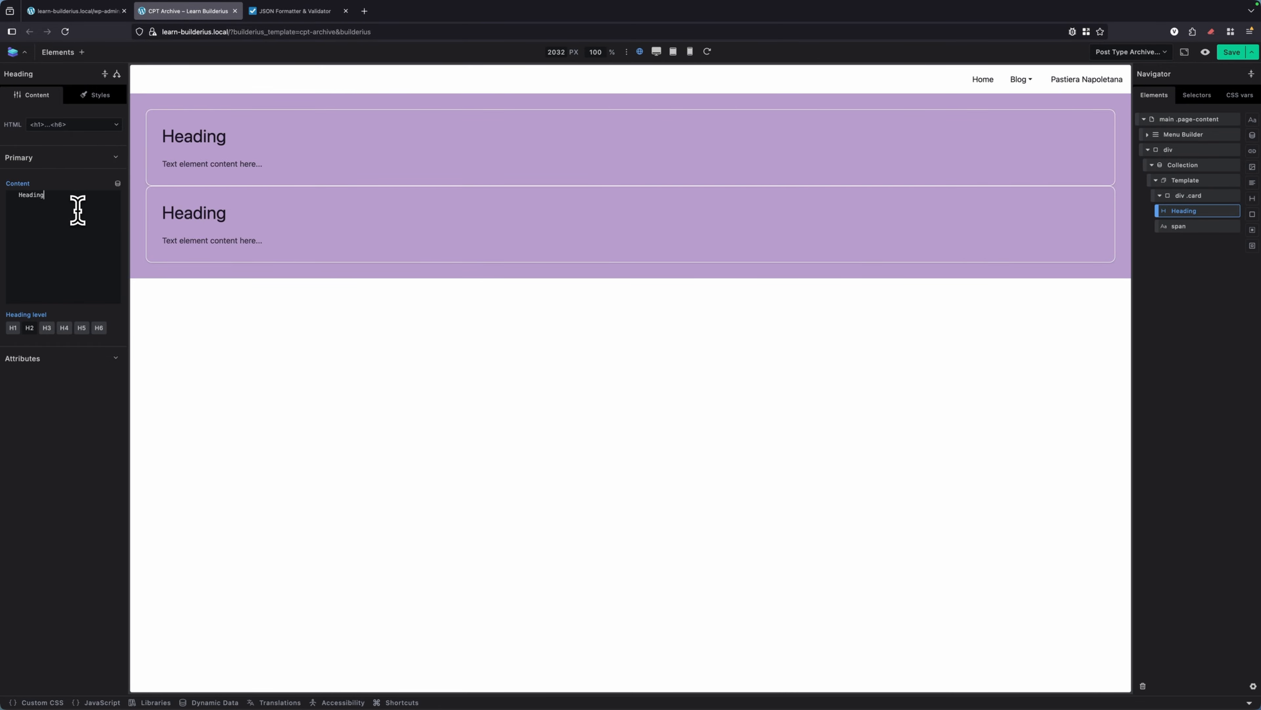
left_click(117, 183)
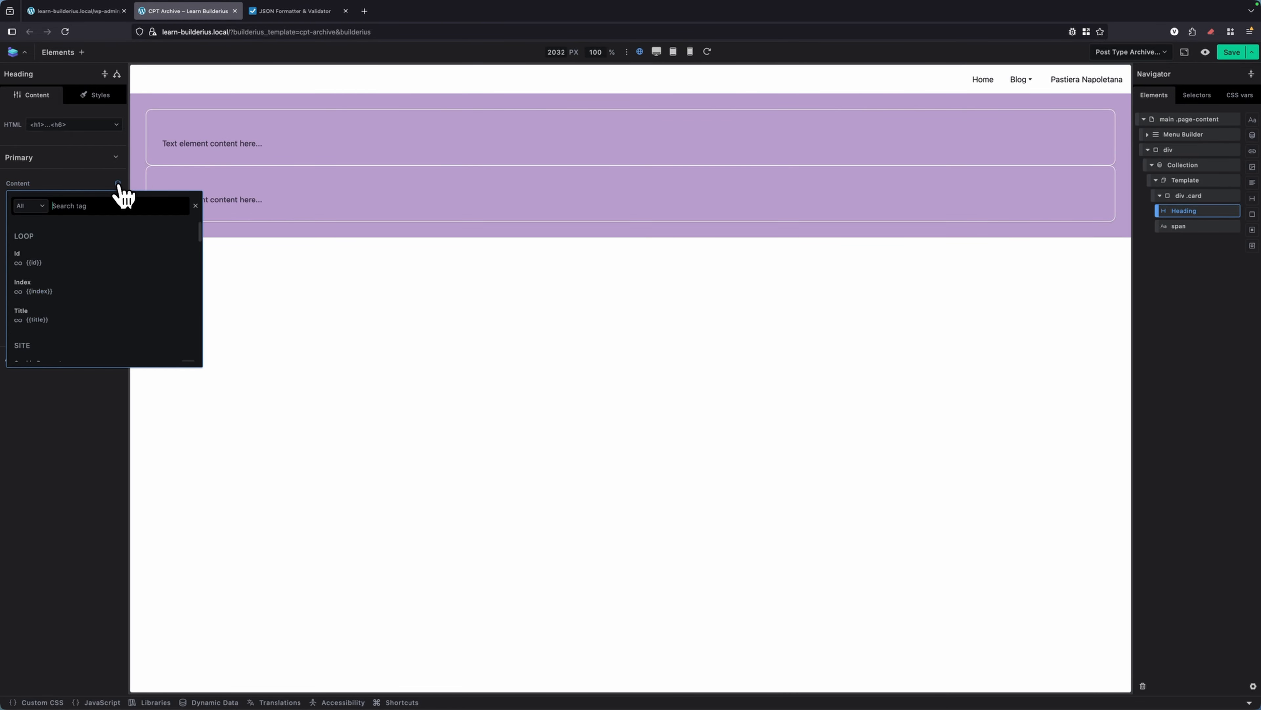
left_click(40, 318)
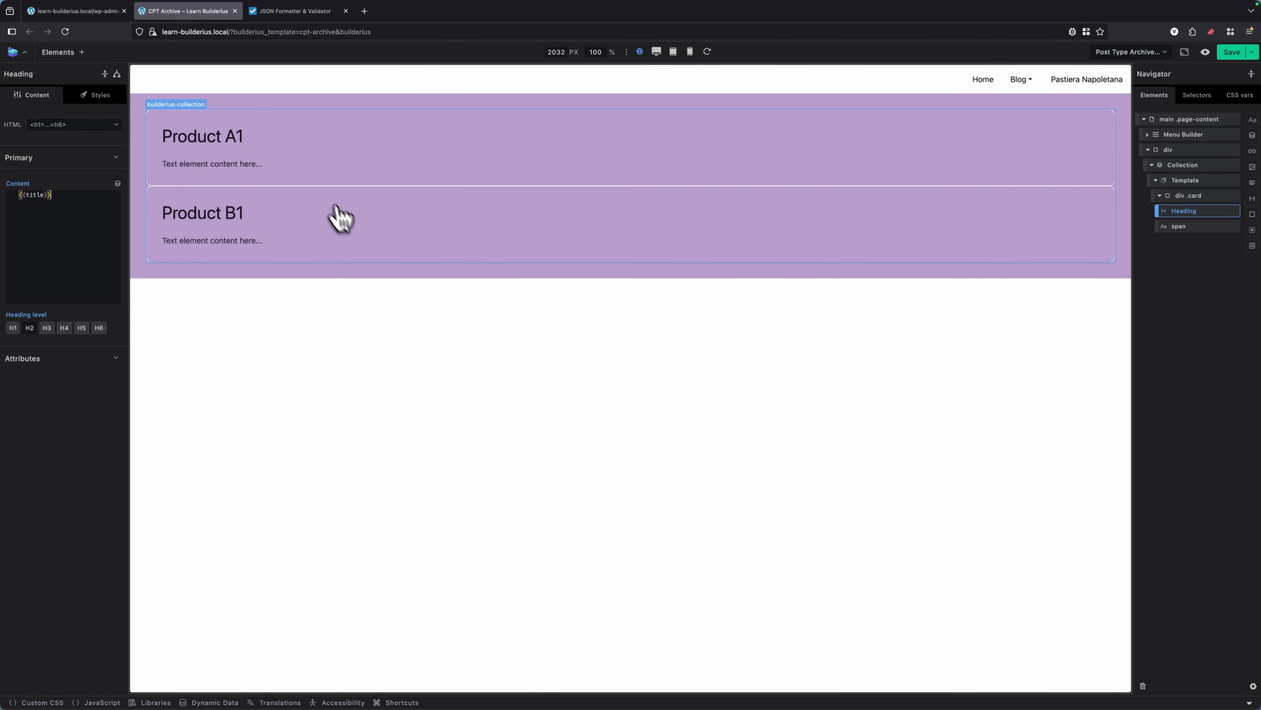
Step: Bind the content of the card's span to the loop's {{id}} dynamic tag
left_click(1195, 226)
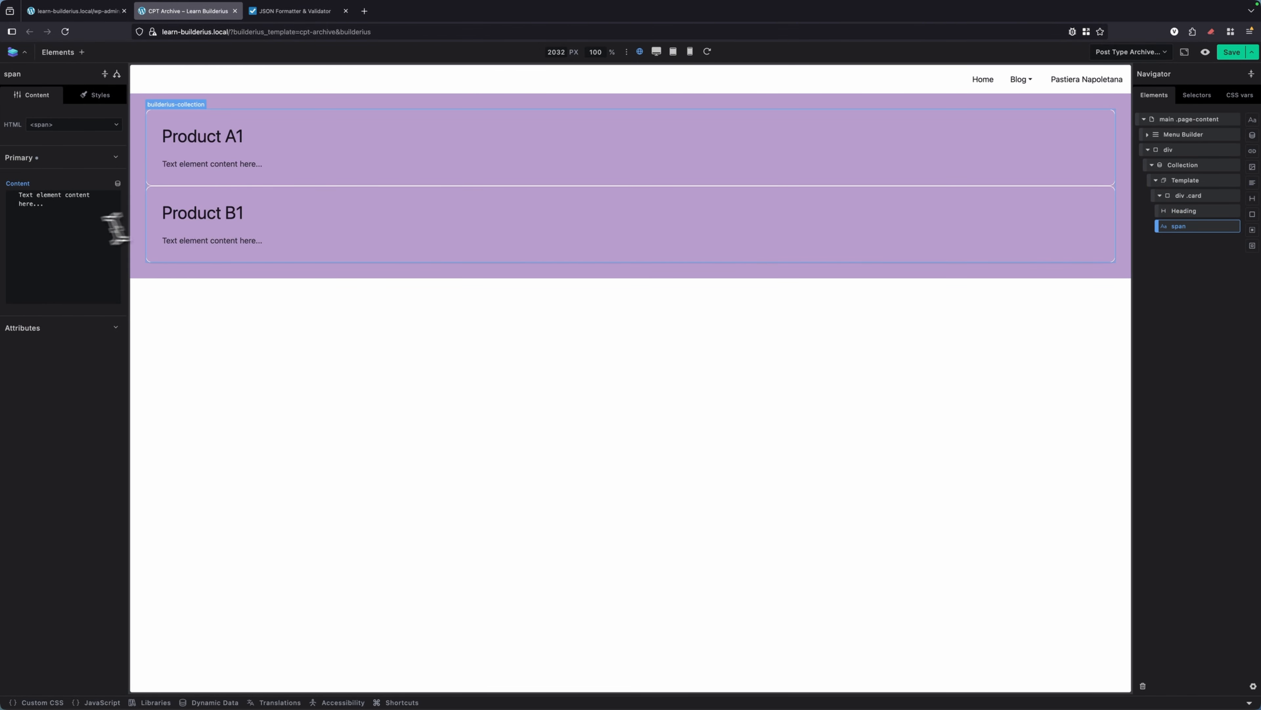
left_click(83, 228)
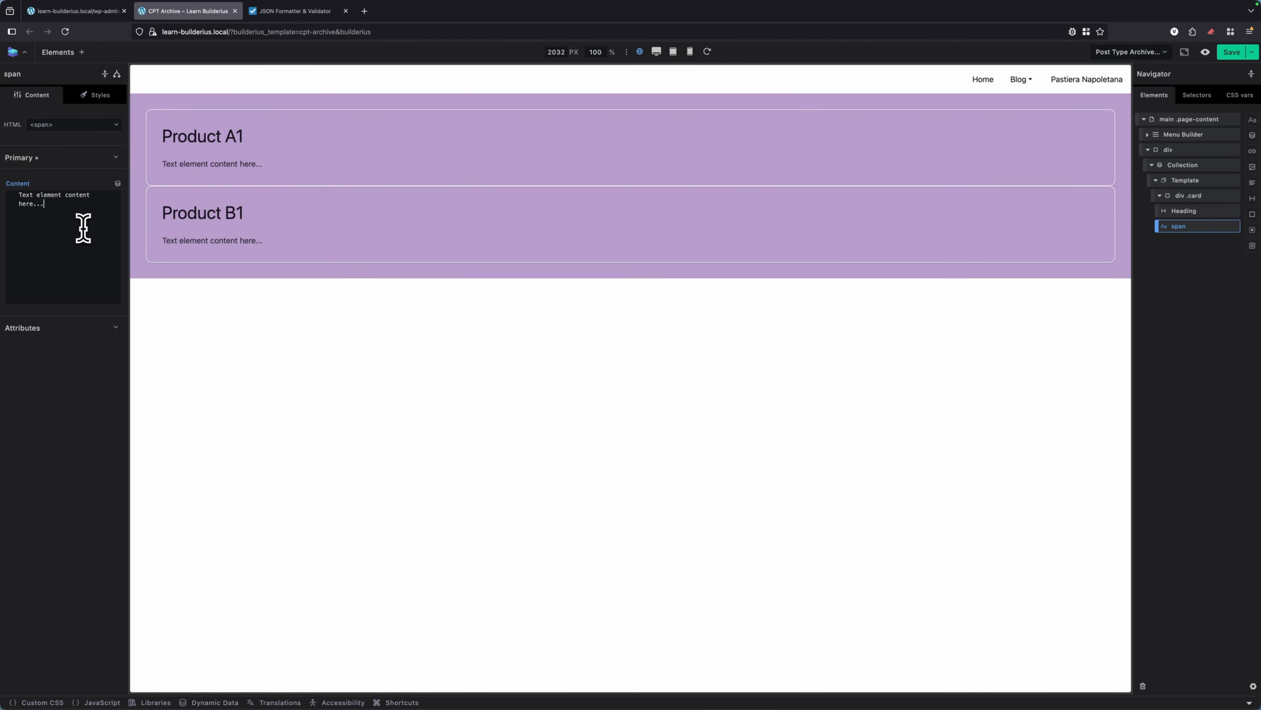
left_click(117, 183)
left_click(49, 269)
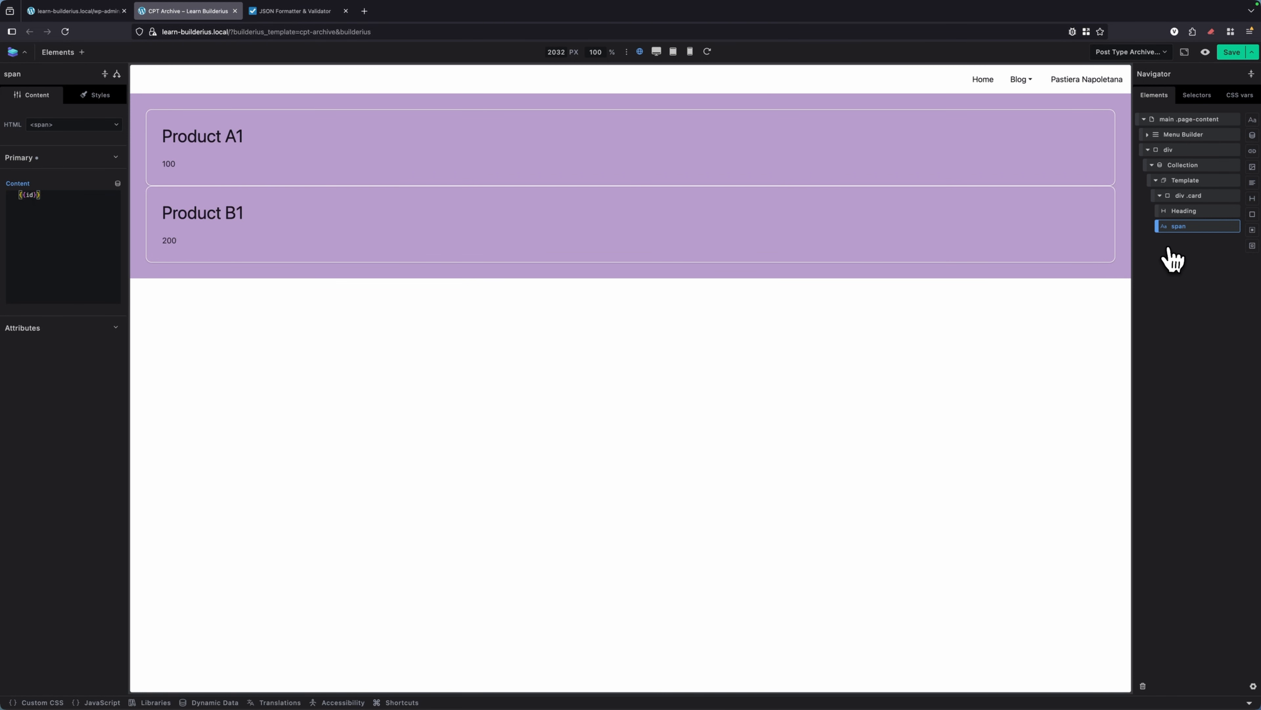
Step: Duplicate the div .card with its Heading and span inside the Collection's Template
left_click(1189, 196)
right_click(1189, 196)
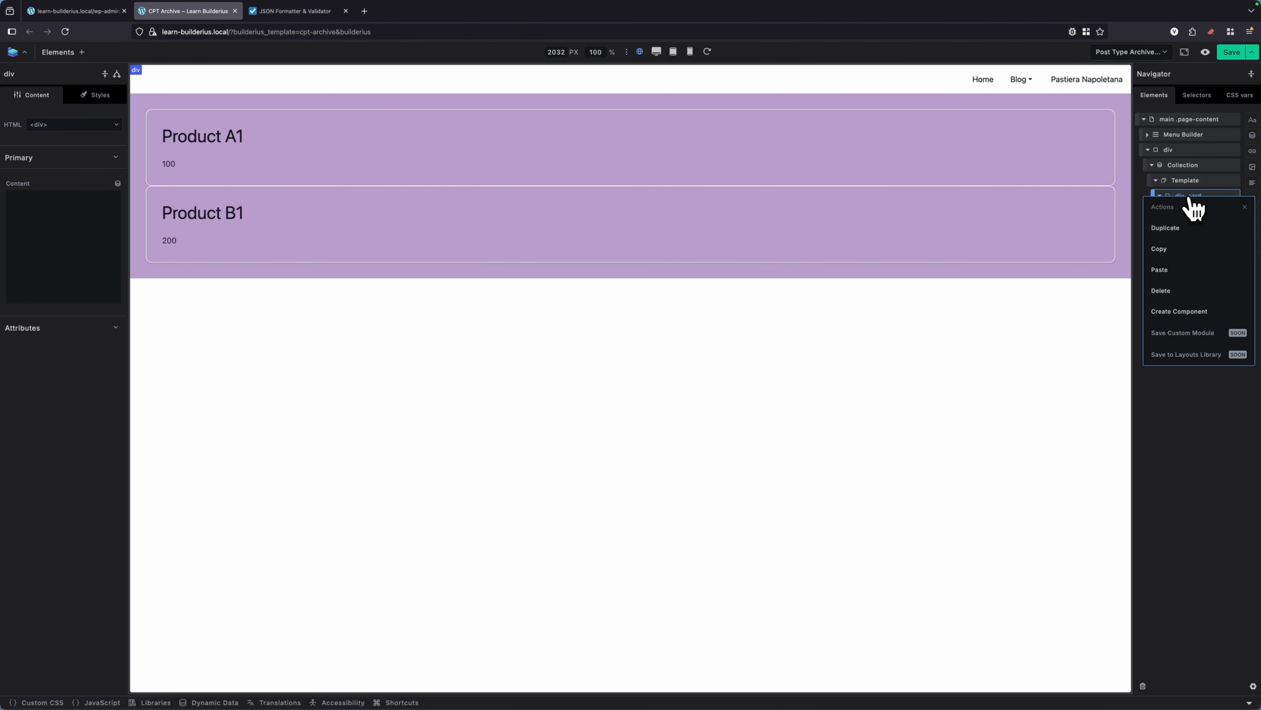
left_click(1186, 230)
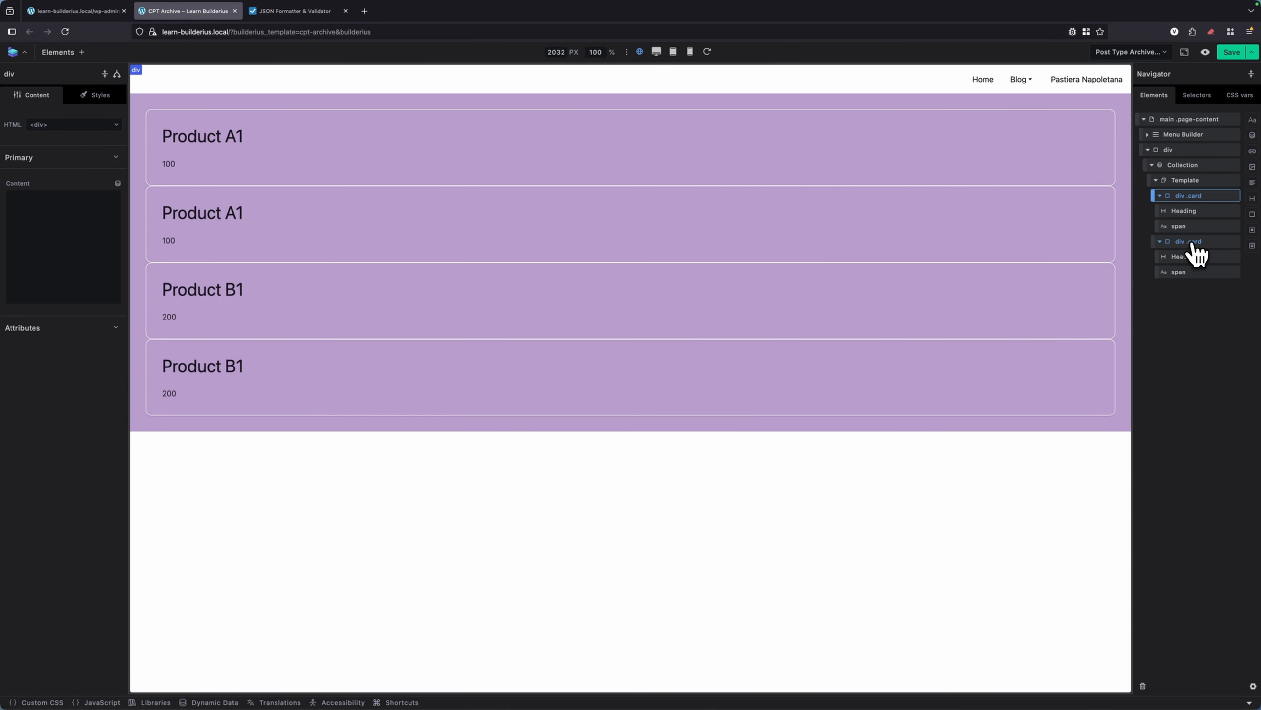
left_click(1193, 243)
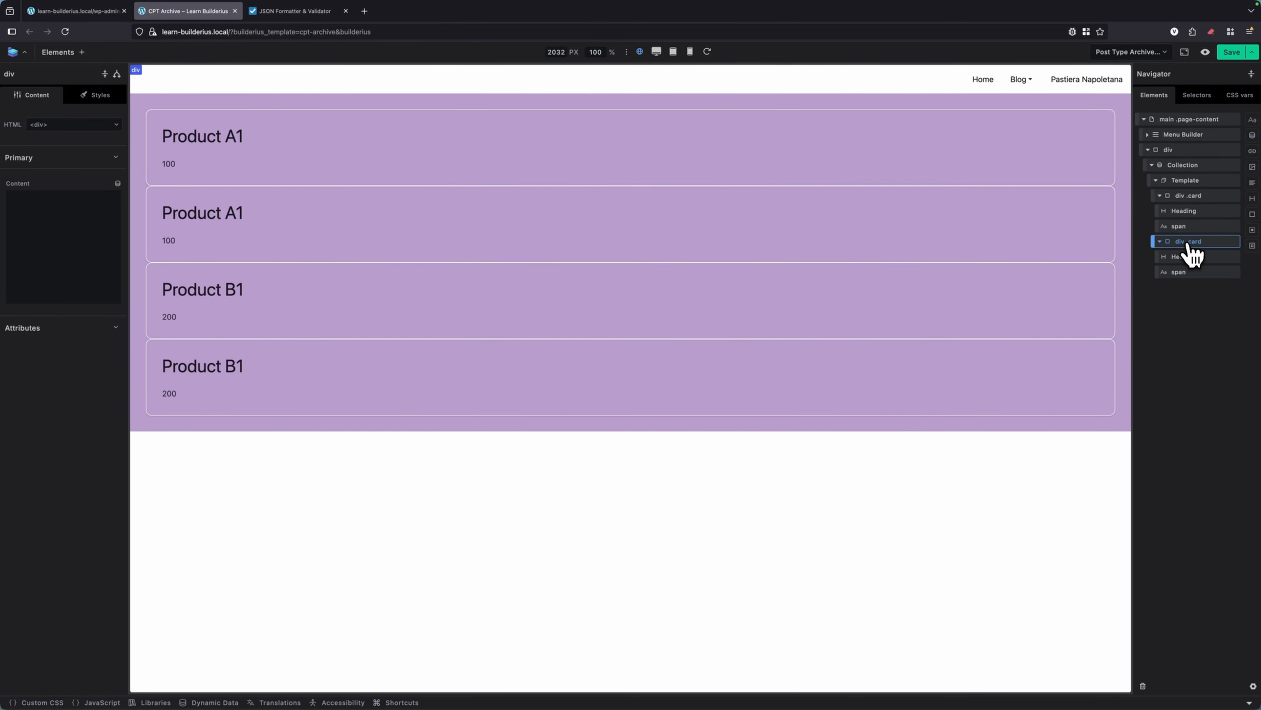
Step: Insert a Template element inside the first div .card, below its span
left_click(1191, 196)
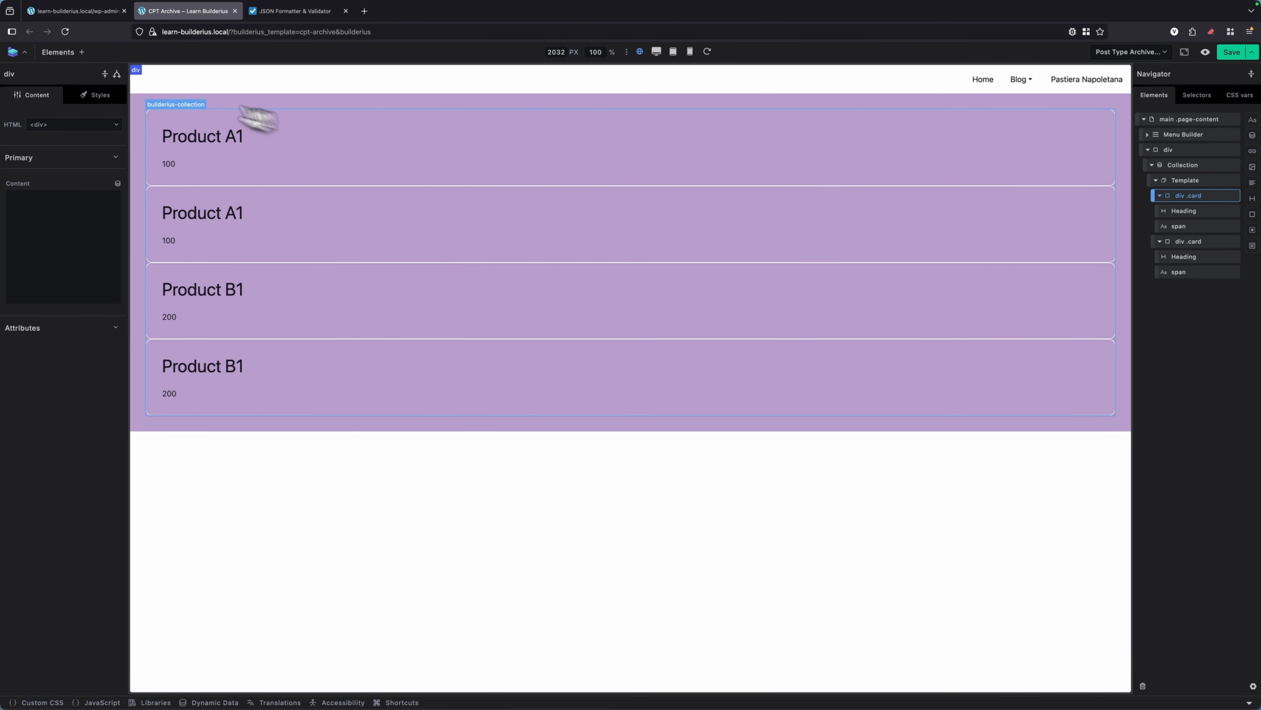
left_click(82, 53)
type("tem")
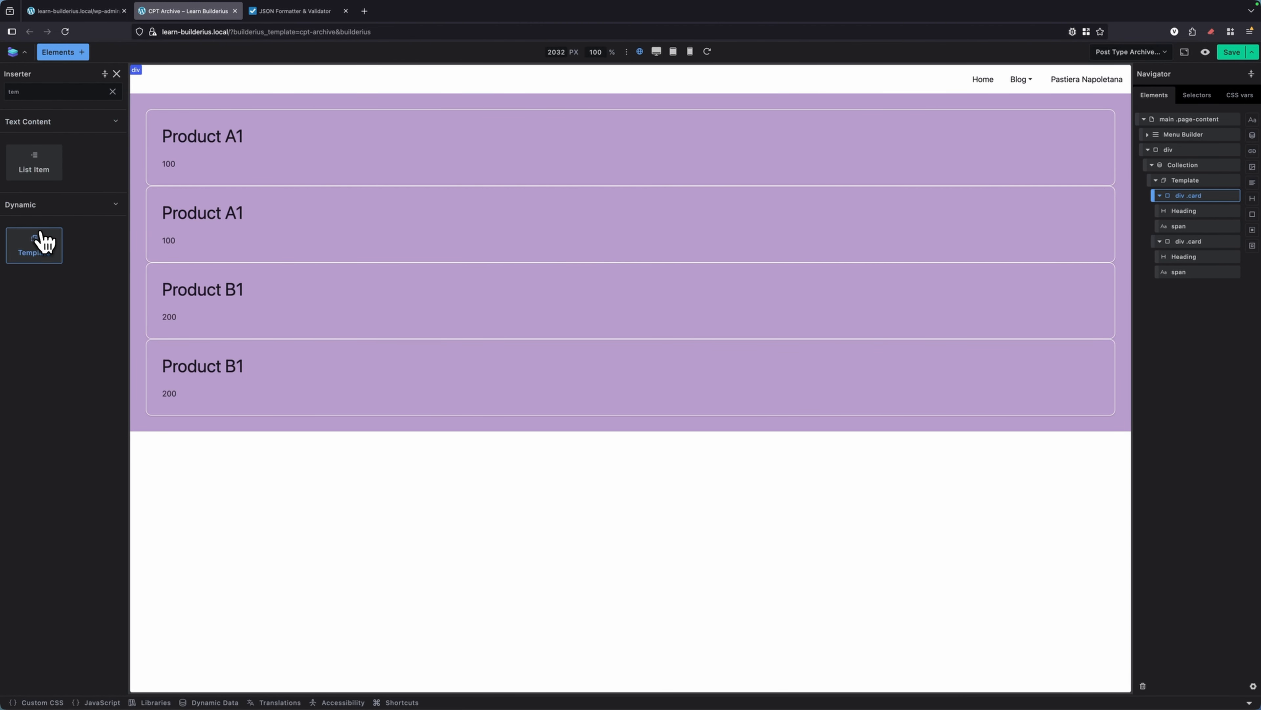
left_click(44, 242)
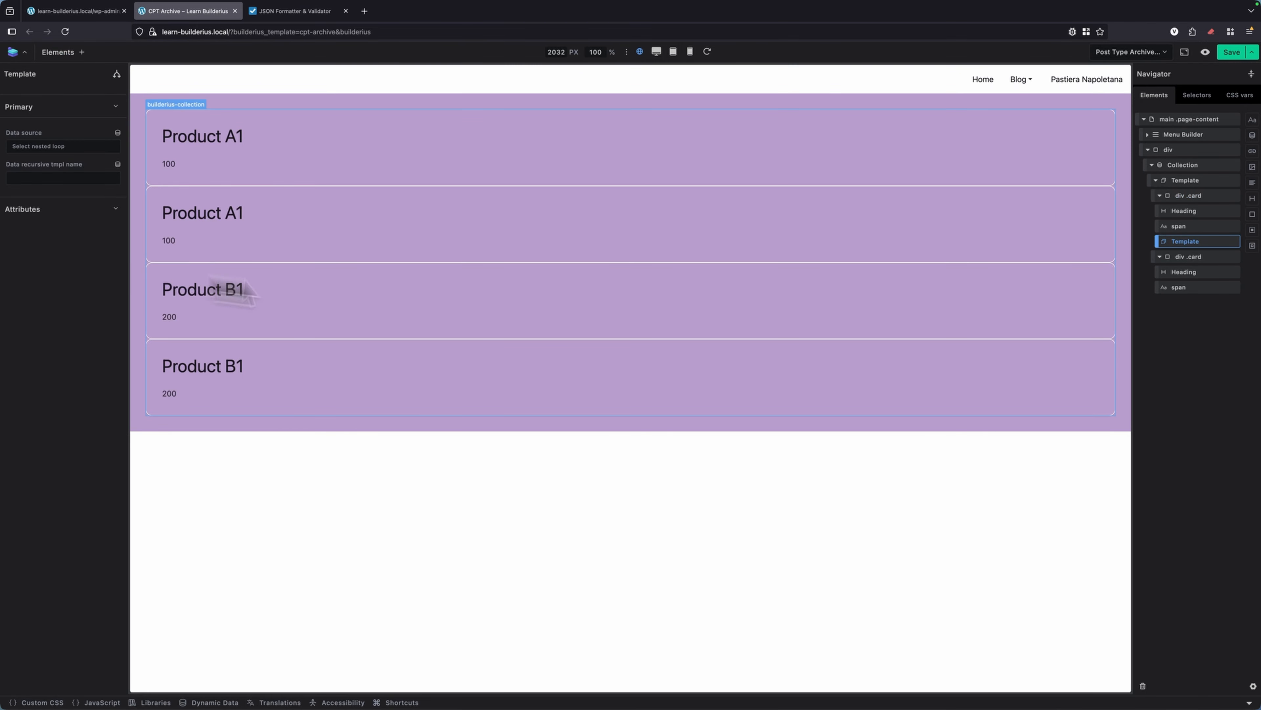
Step: Set the nested Template's data source to {{childrenitems}} and move the duplicated div .card into that Template
left_click(53, 150)
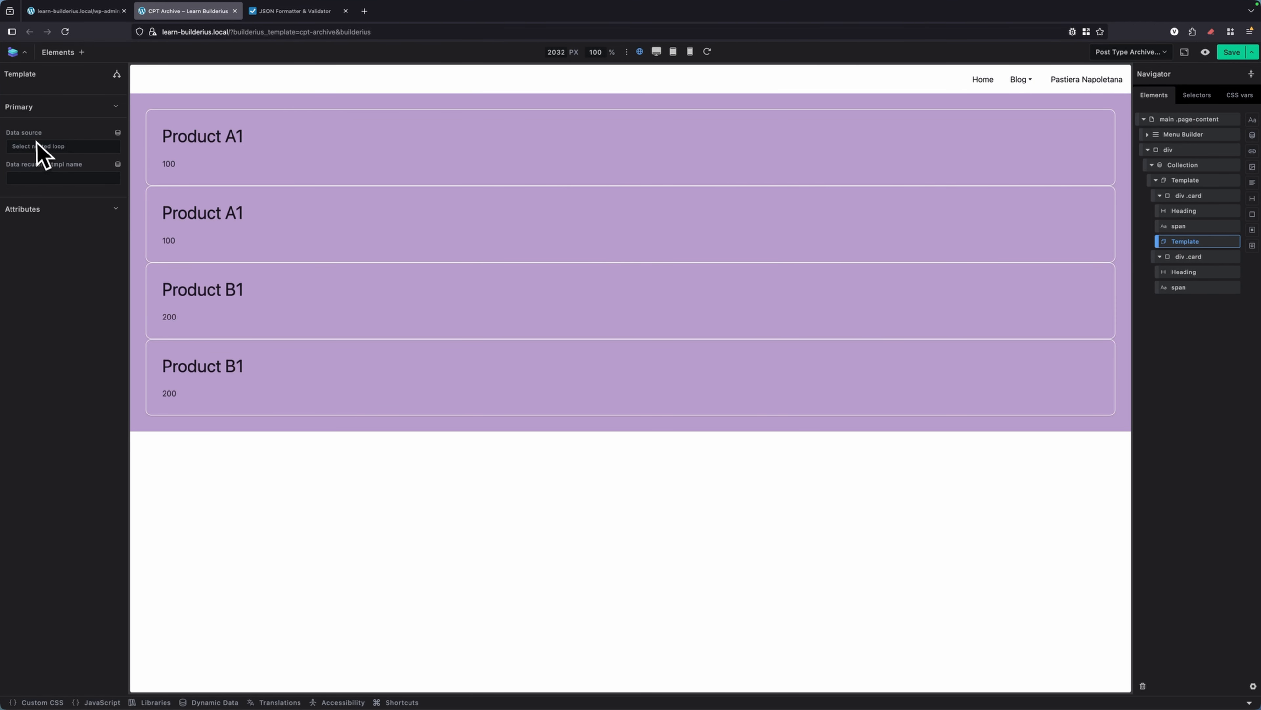
left_click(117, 133)
left_click(74, 217)
left_click_drag(1154, 255, 1174, 244)
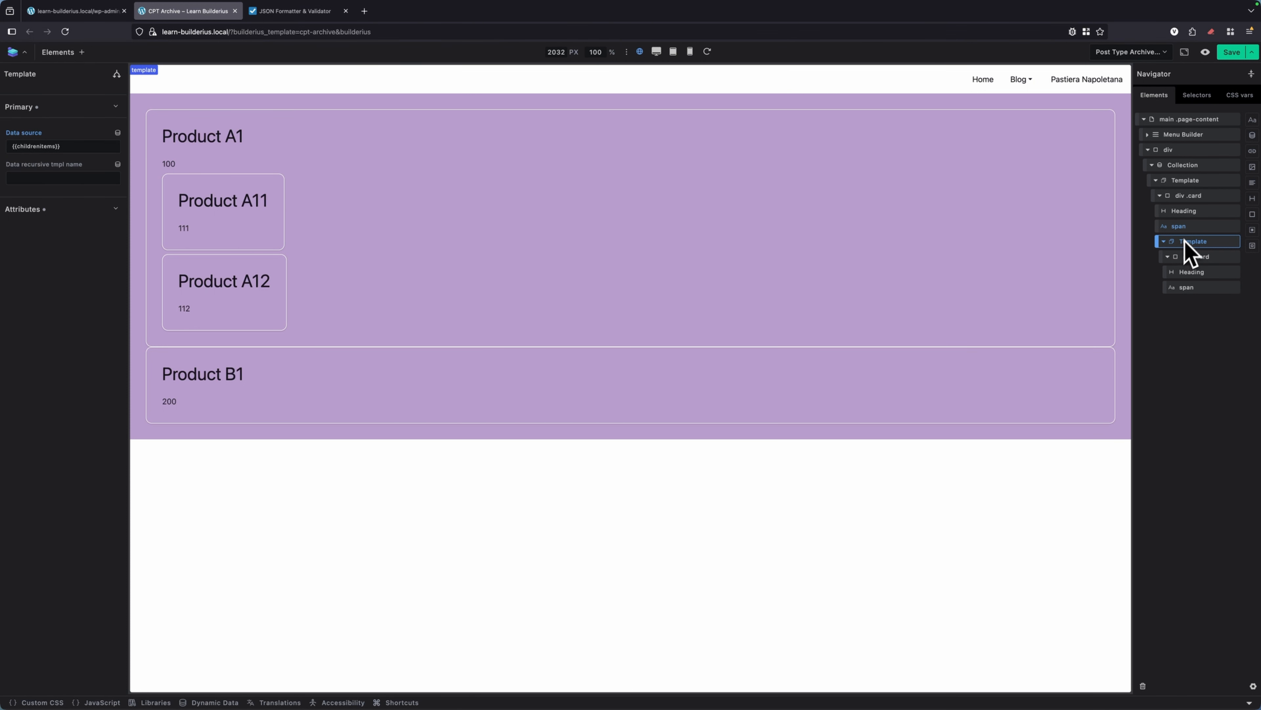
Step: Add another Template at the end of the outer div .card, label it Template (start) and set its data recursive tmpl name to subitems
left_click(1189, 199)
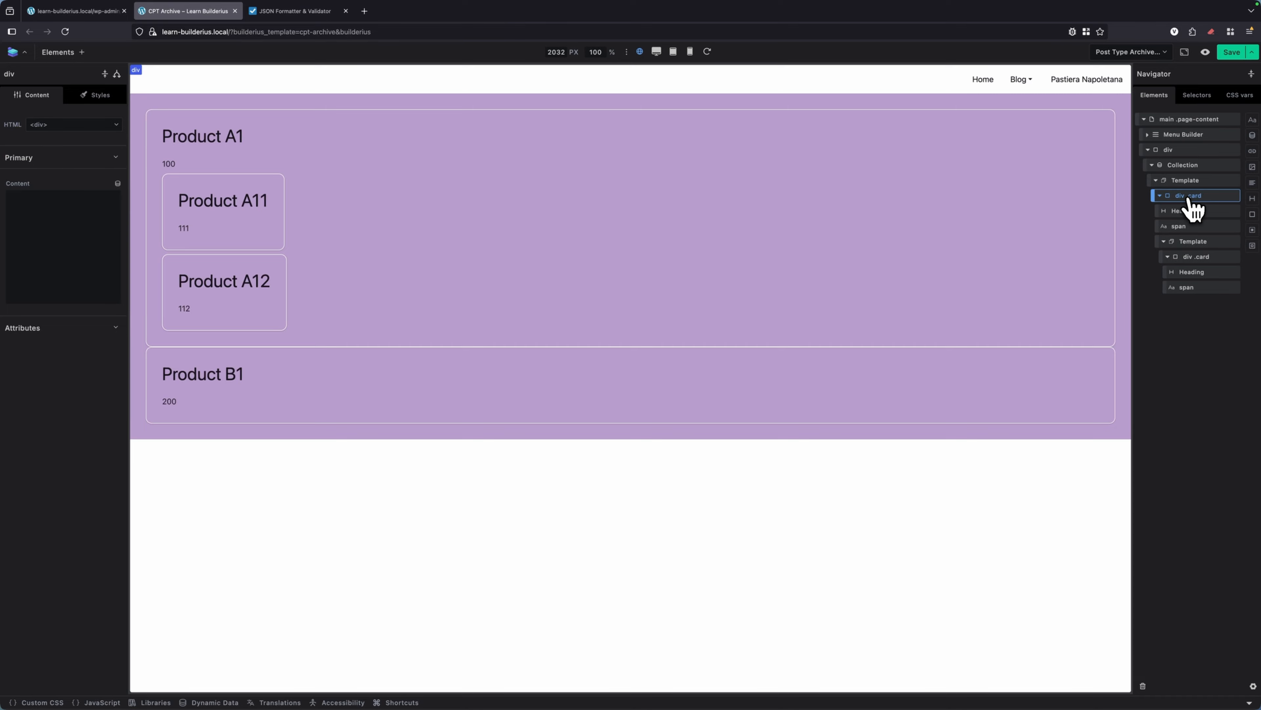
left_click(69, 52)
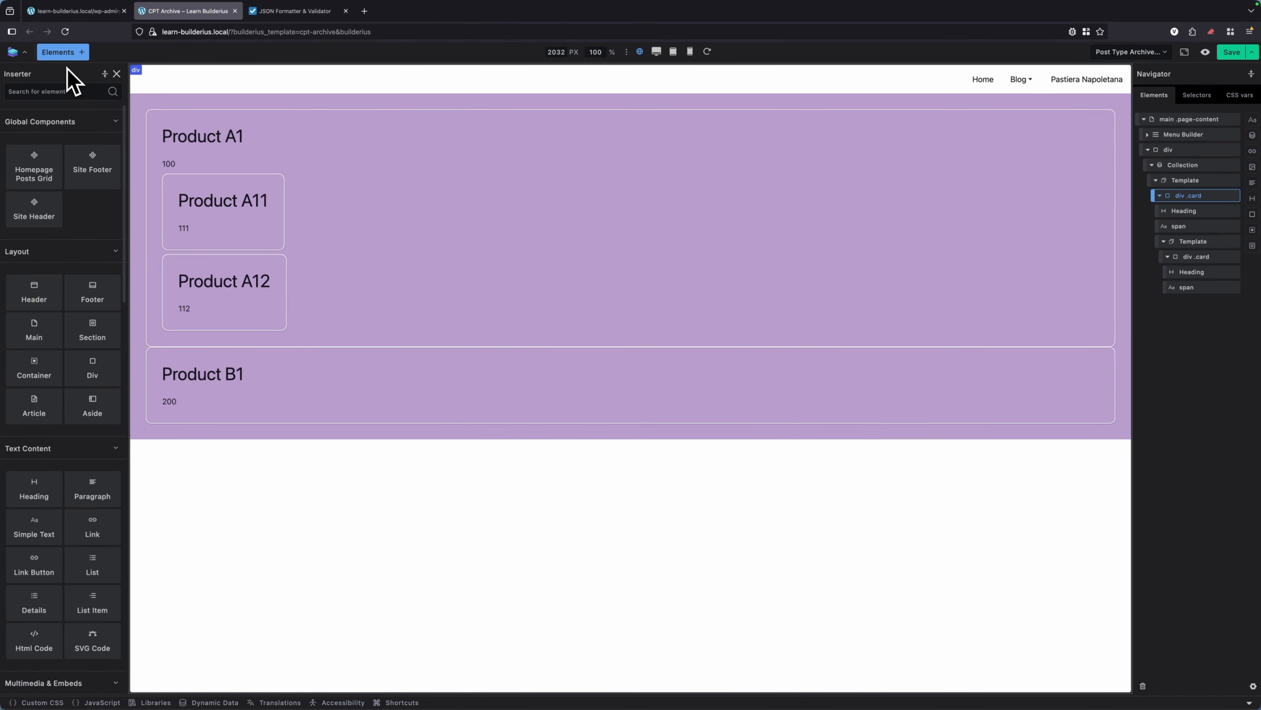
type("templ")
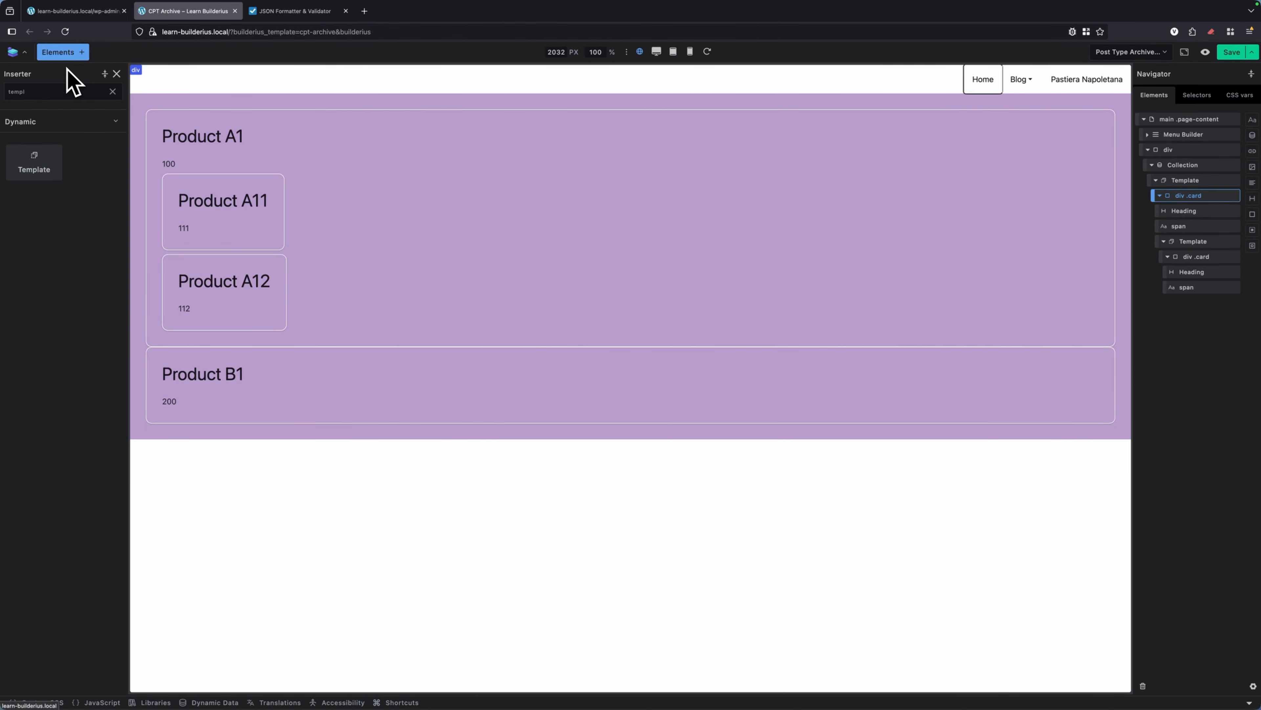
left_click_drag(42, 158, 1174, 304)
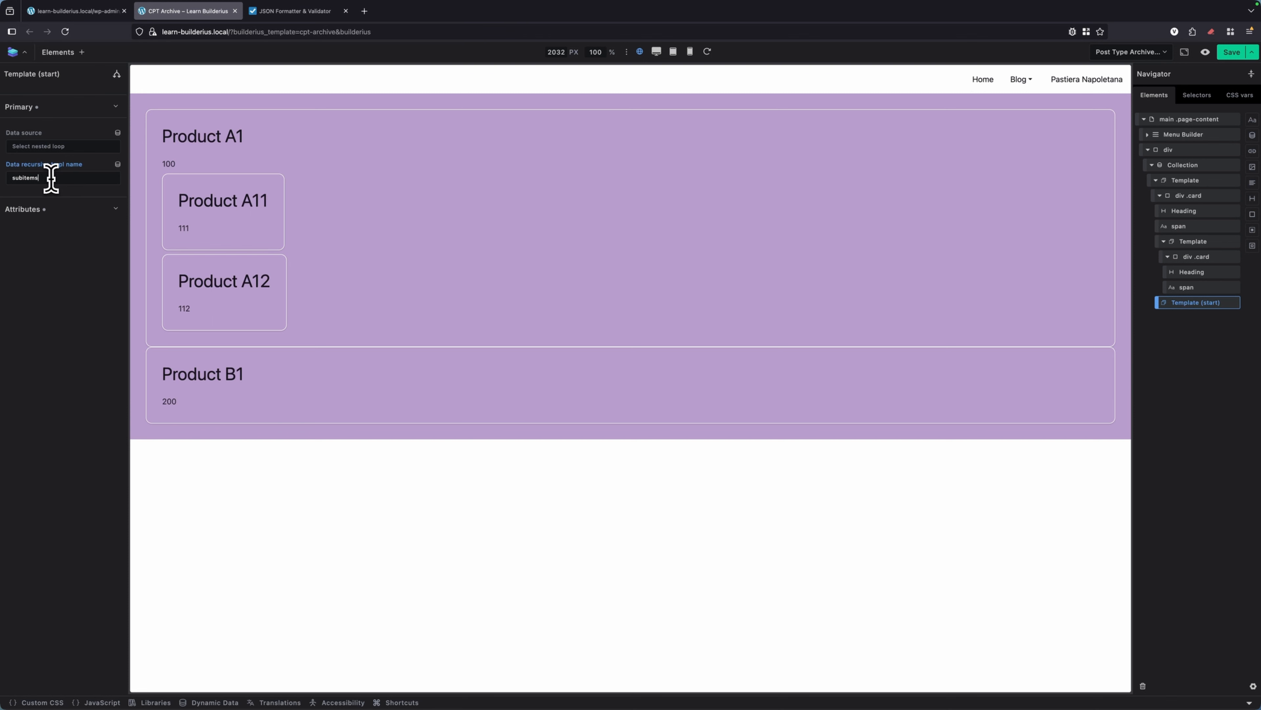
left_click_drag(53, 178, 5, 177)
Step: Move Template (start) directly below the outer card's span and nest the {{childrenitems}} Template inside it
left_click_drag(1158, 303, 1165, 239)
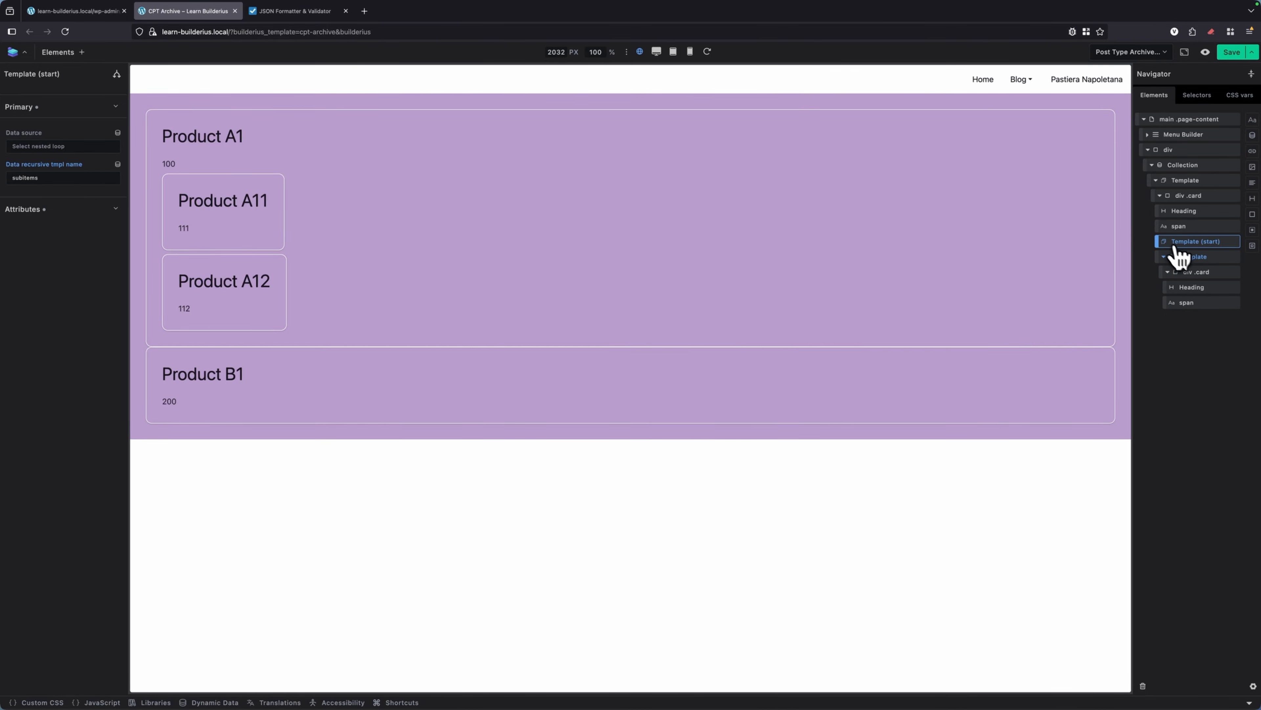
left_click(1198, 256)
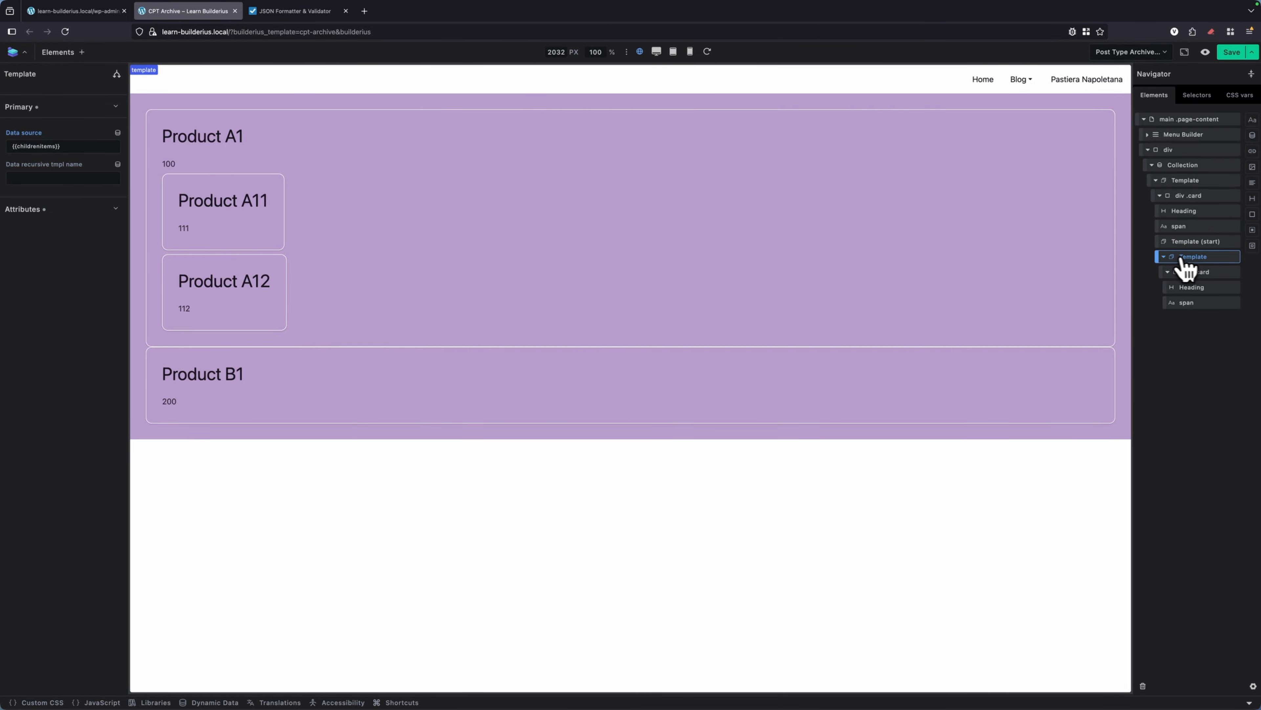
left_click_drag(1159, 255, 1172, 245)
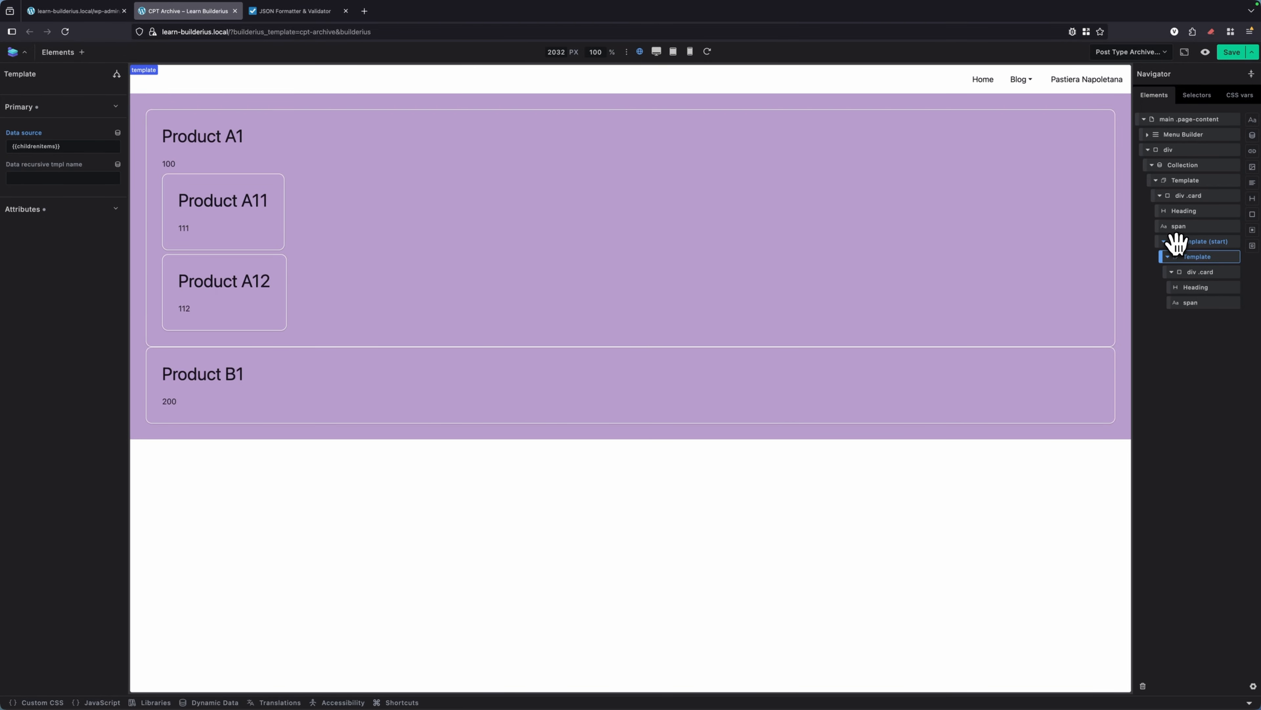
left_click(1168, 256)
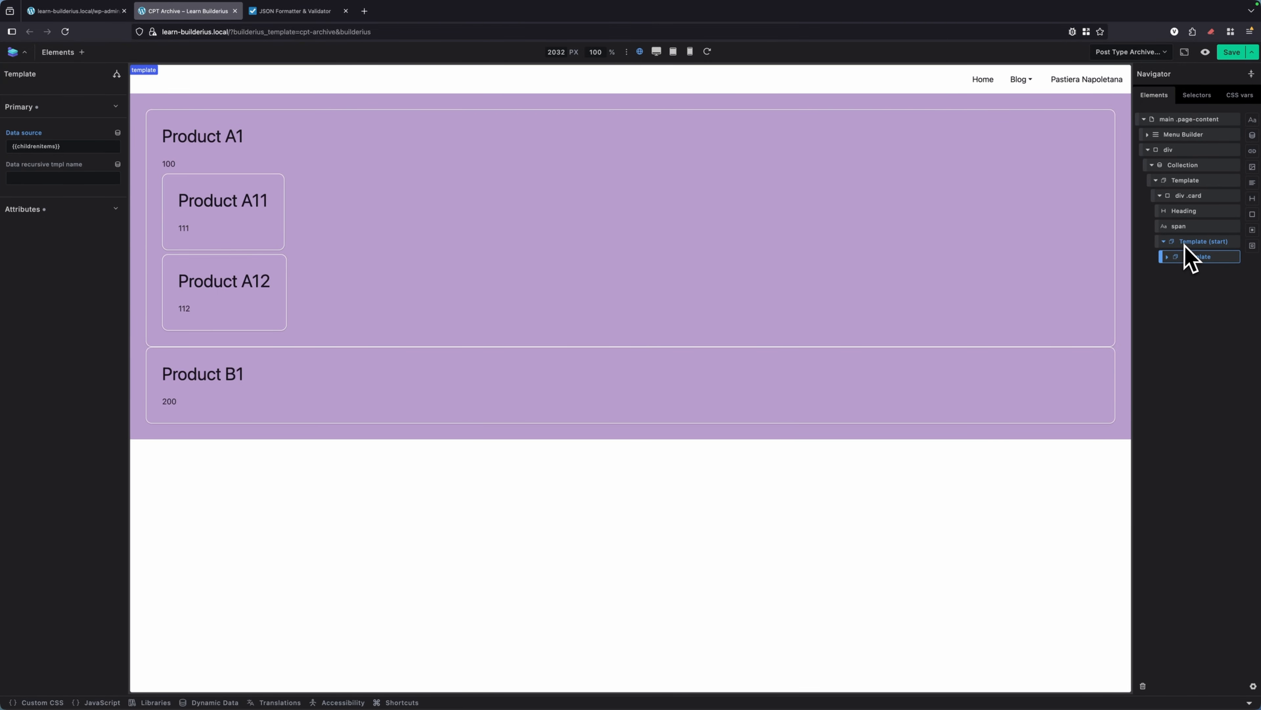
left_click(1168, 258)
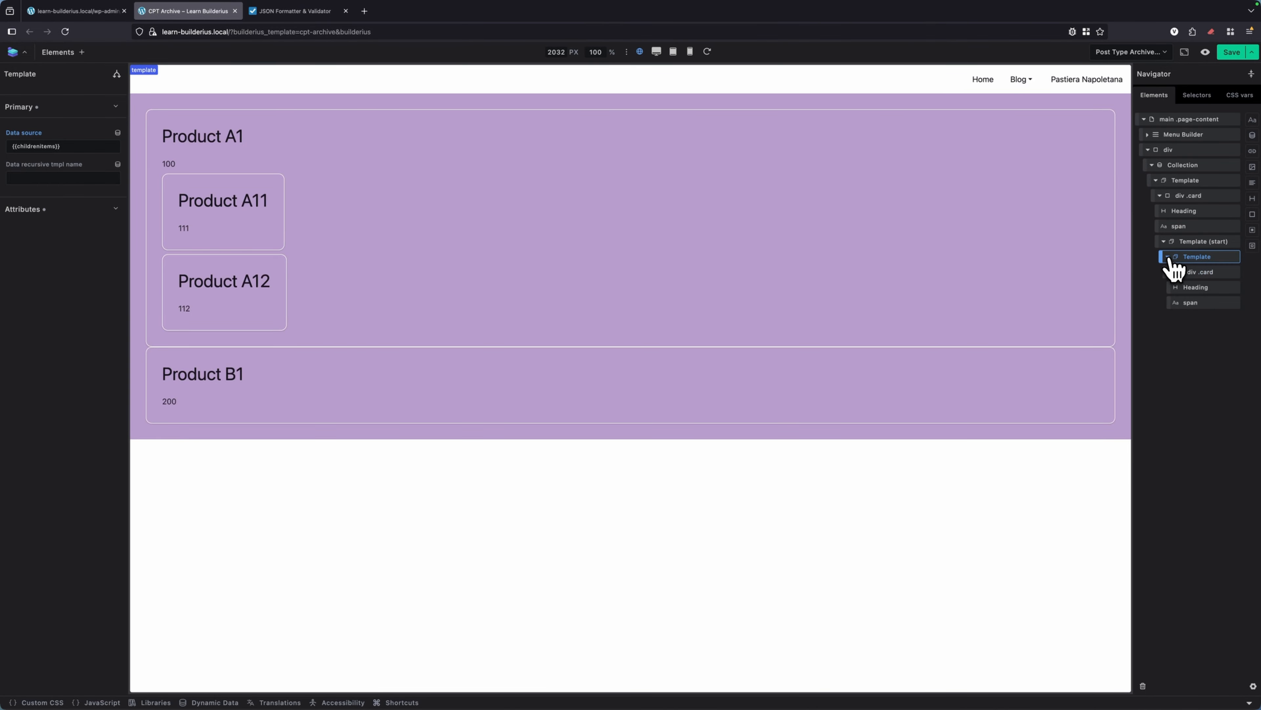
Step: Insert a Template in the inner div .card, rename it Template (end) and set its data recursive tmpl name to subitems
left_click(1202, 272)
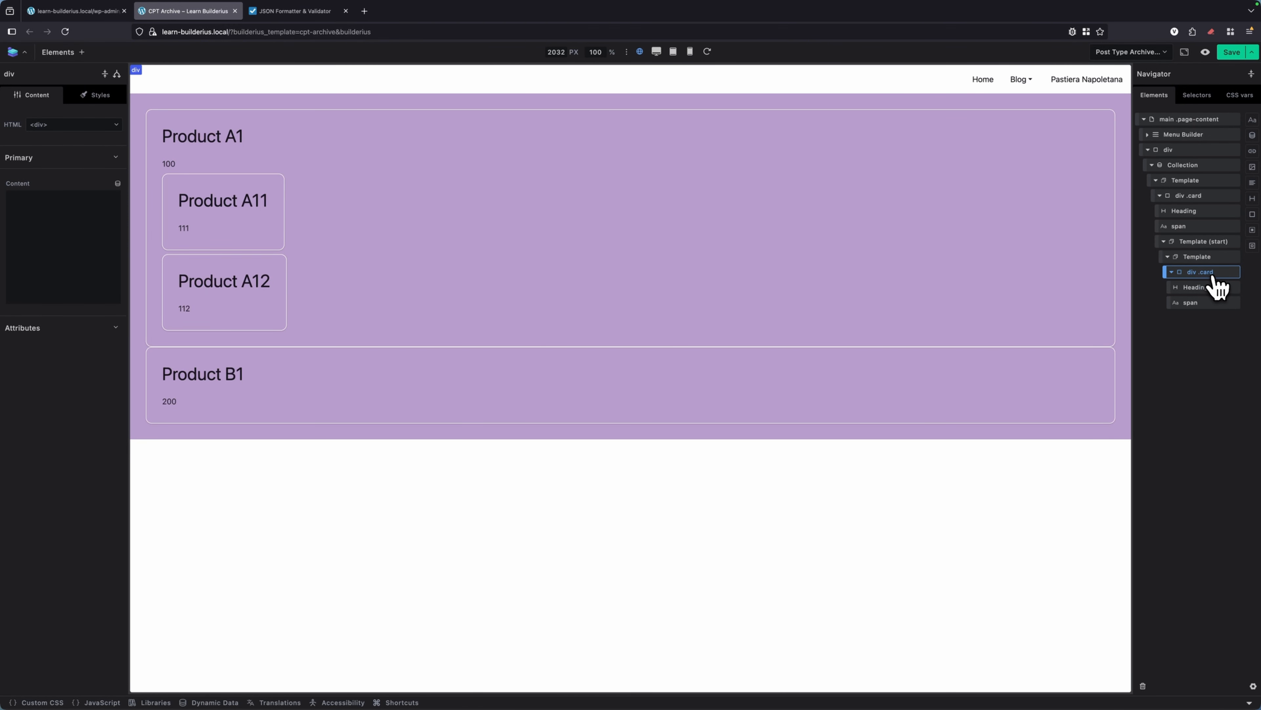
left_click(71, 53)
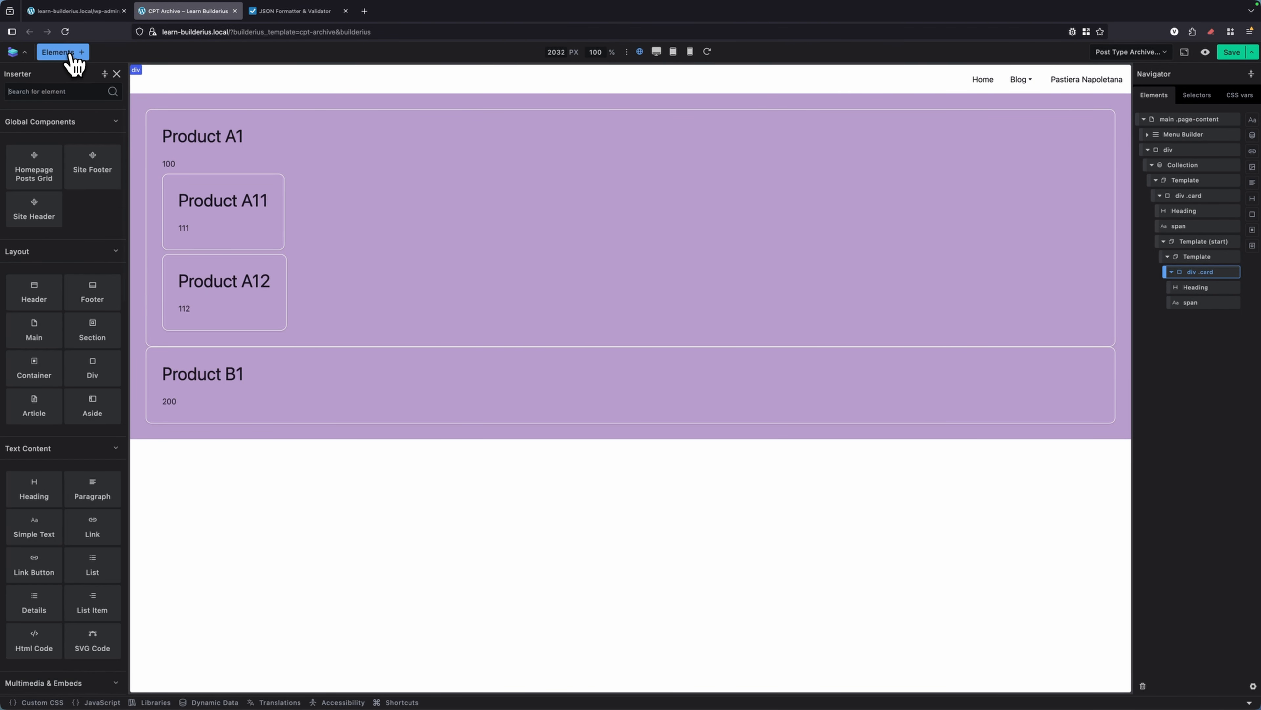
type("template")
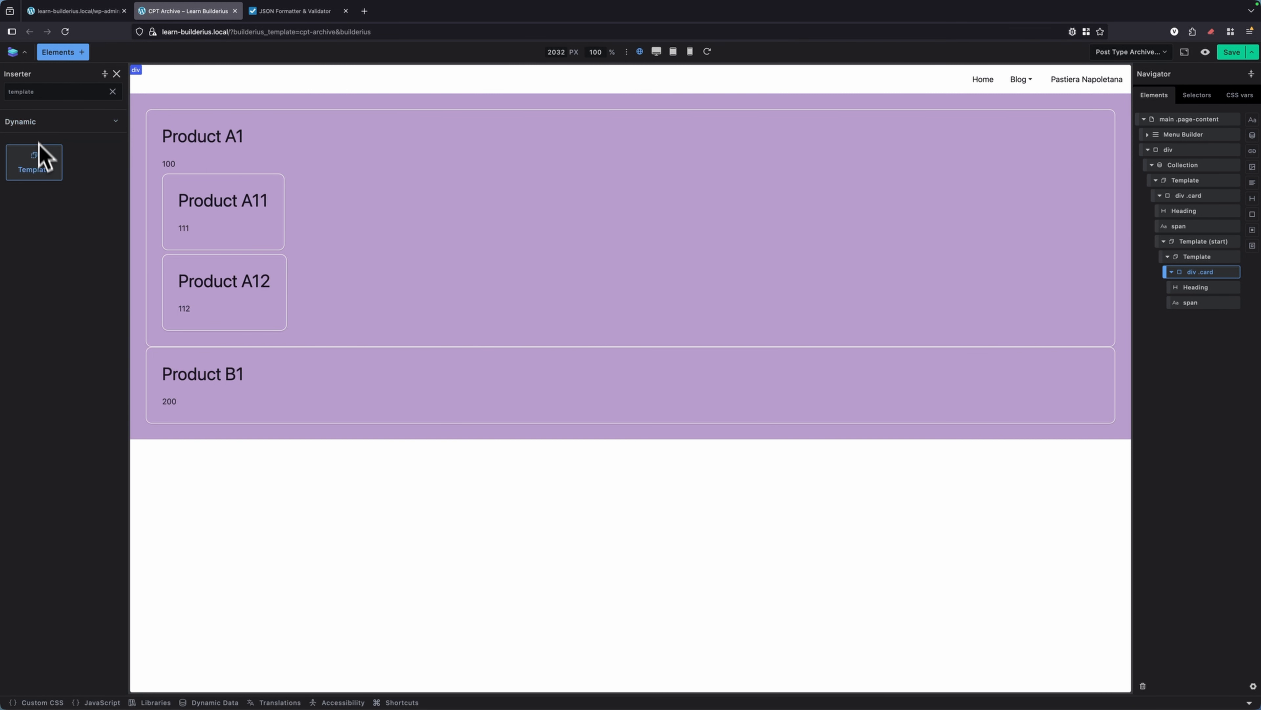
left_click(36, 162)
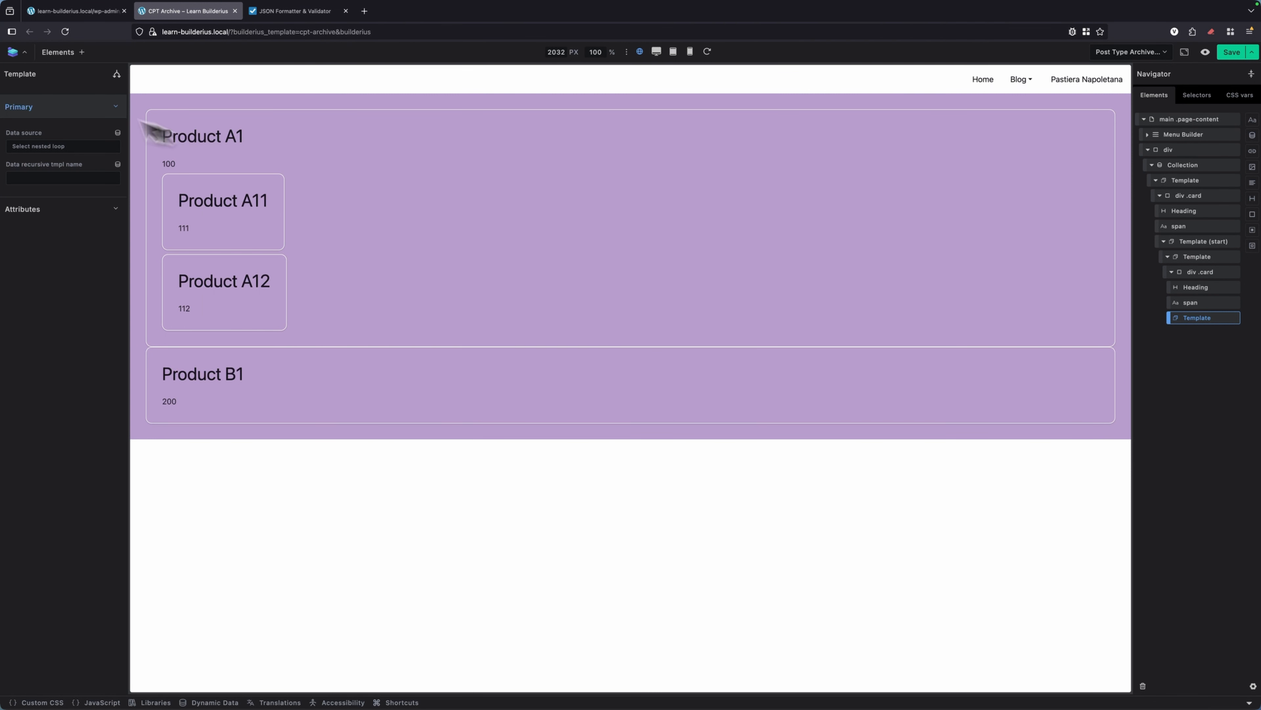
left_click(43, 76)
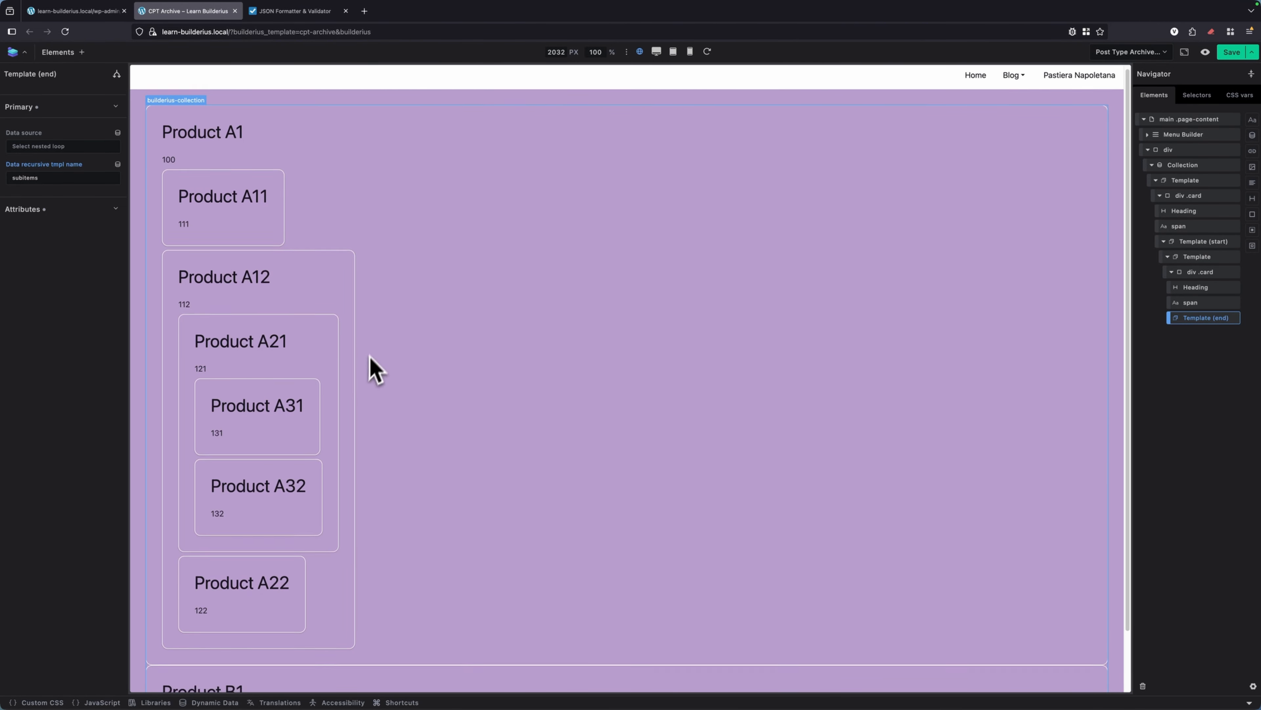
Step: Review the nested product cards in the preview and inspect the data source of the Template inside Template (start)
scroll(369, 367, "down", 2)
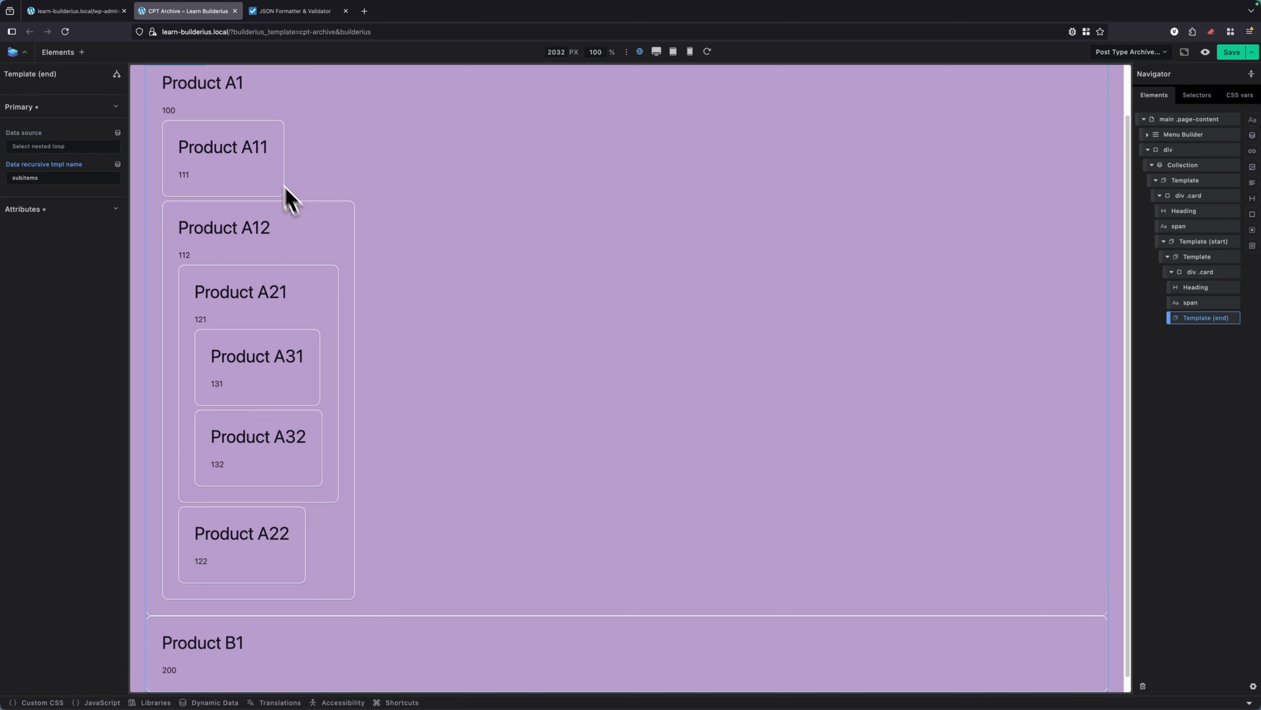
scroll(268, 169, "up", 2)
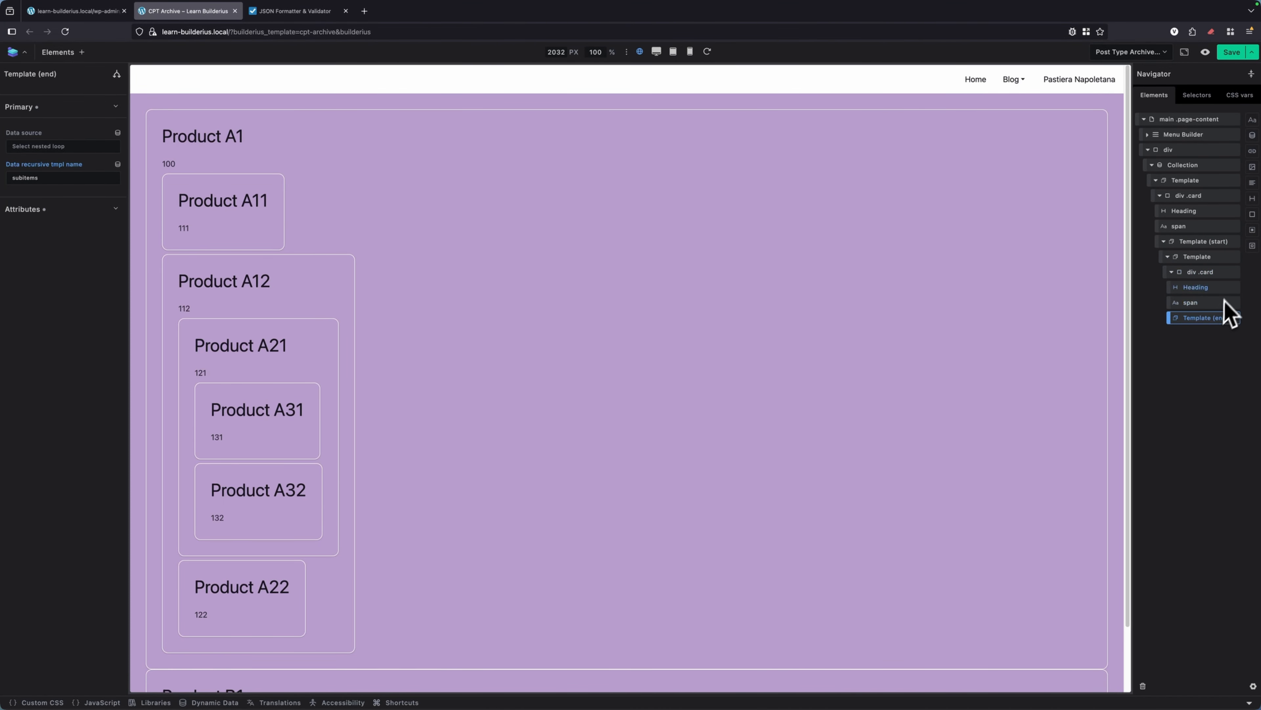
left_click(1197, 257)
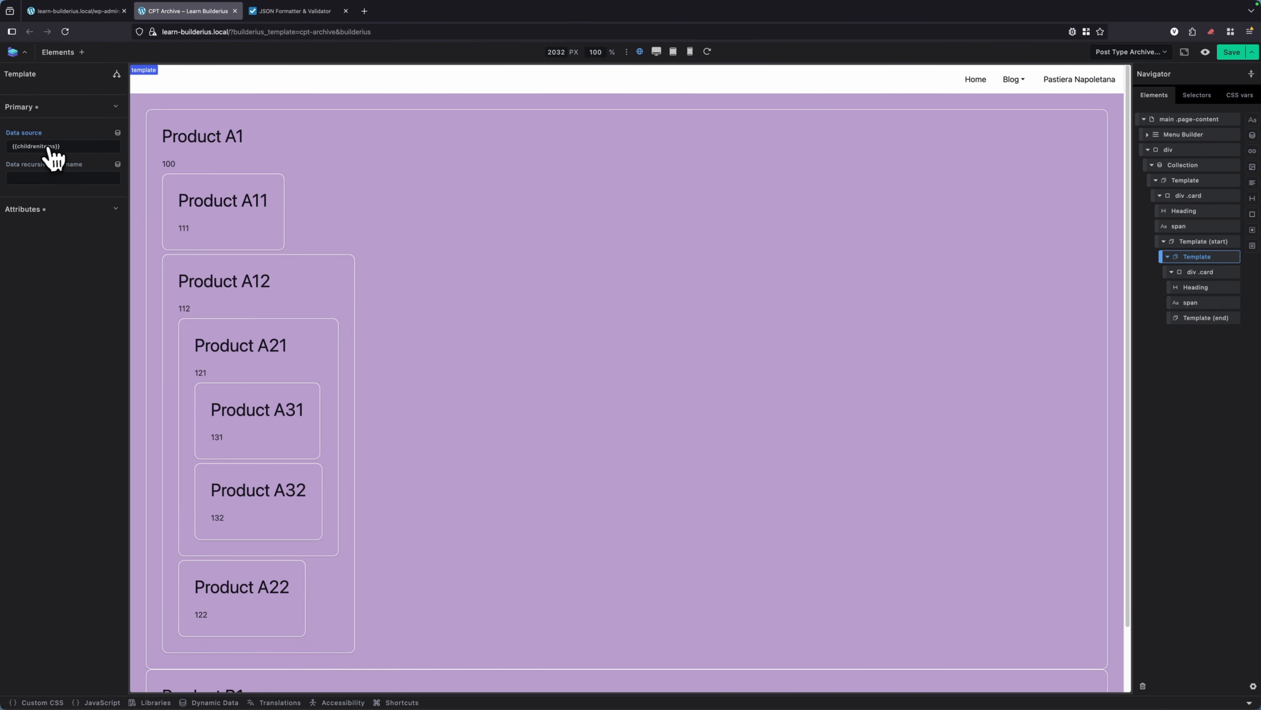